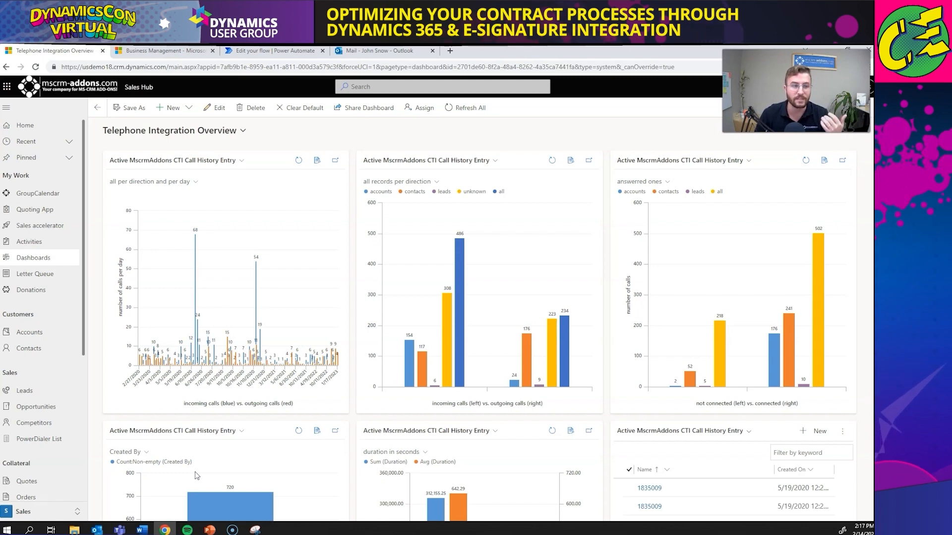
# Open the opportunity "Interested in implementing DocumentsCorePack for contracts" from the opportunities list
pyautogui.moveTo(81, 219); pyautogui.dragTo(77, 288)
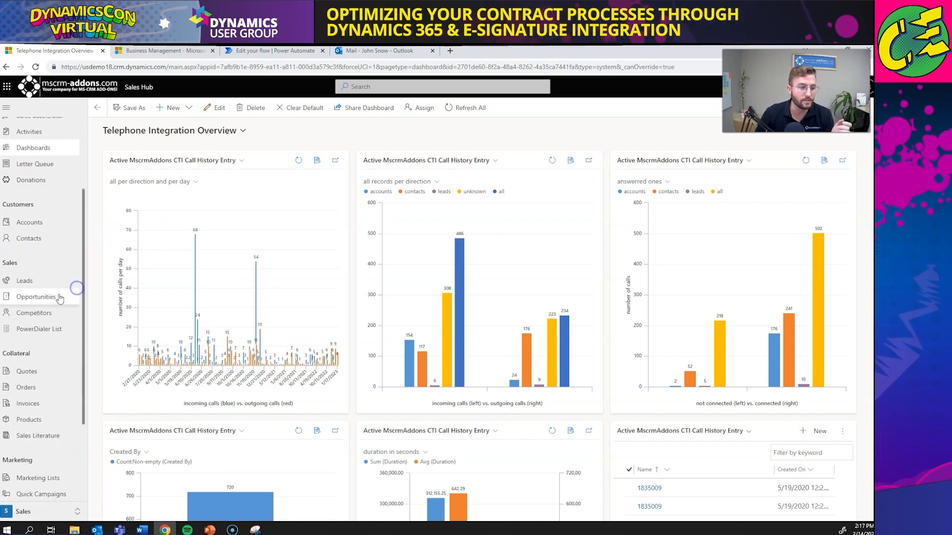
pyautogui.click(59, 297)
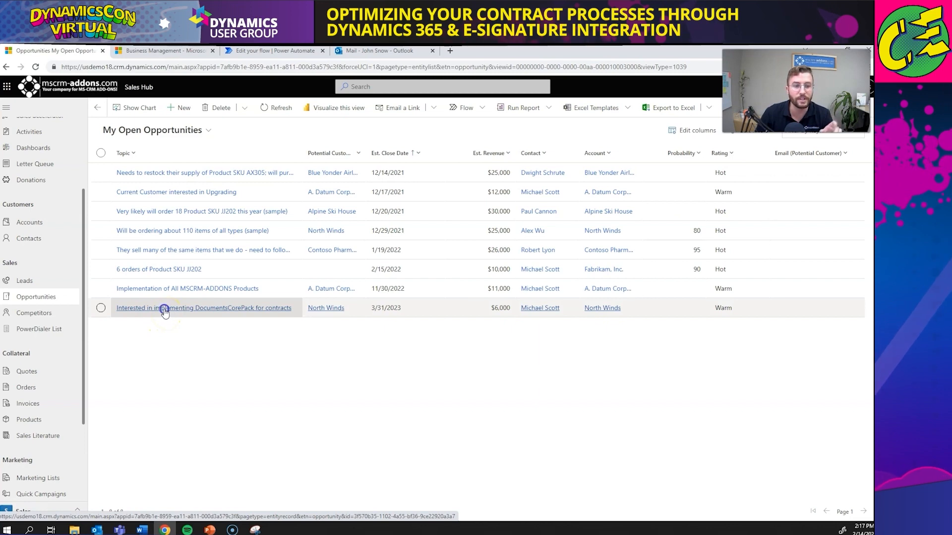
pyautogui.click(165, 311)
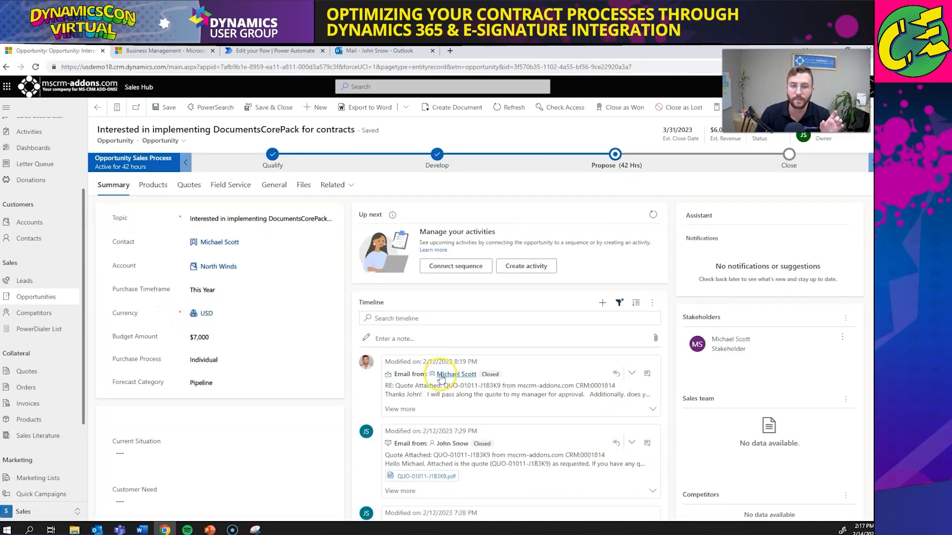
# Look through the opportunity's timeline activities and preview the quote PDF attached to the outgoing email
pyautogui.scroll(-3, 440, 382)
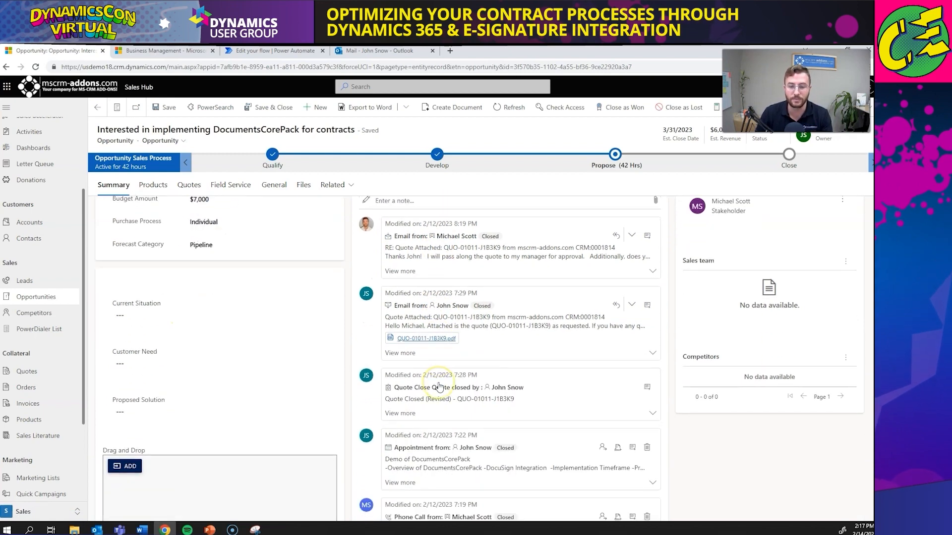
pyautogui.scroll(-1, 439, 387)
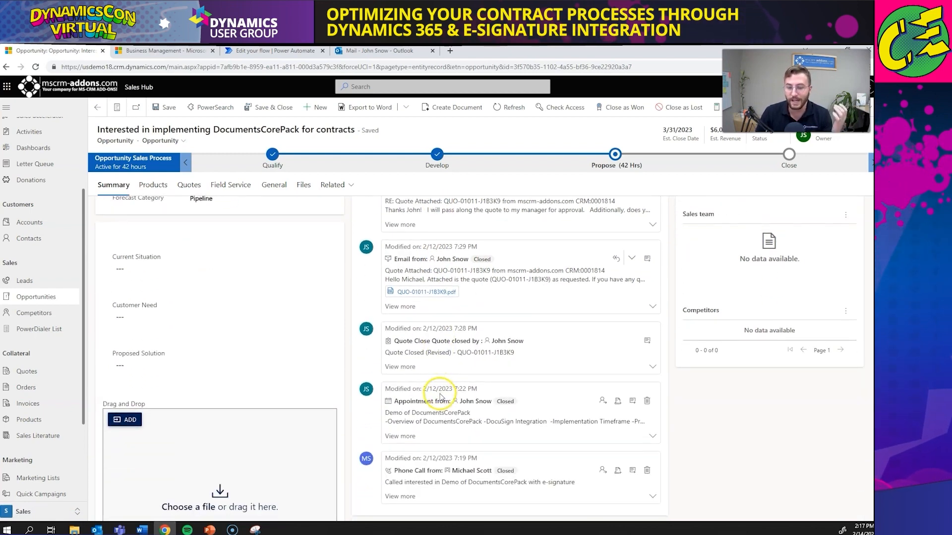
pyautogui.scroll(-1, 440, 397)
pyautogui.scroll(1, 447, 422)
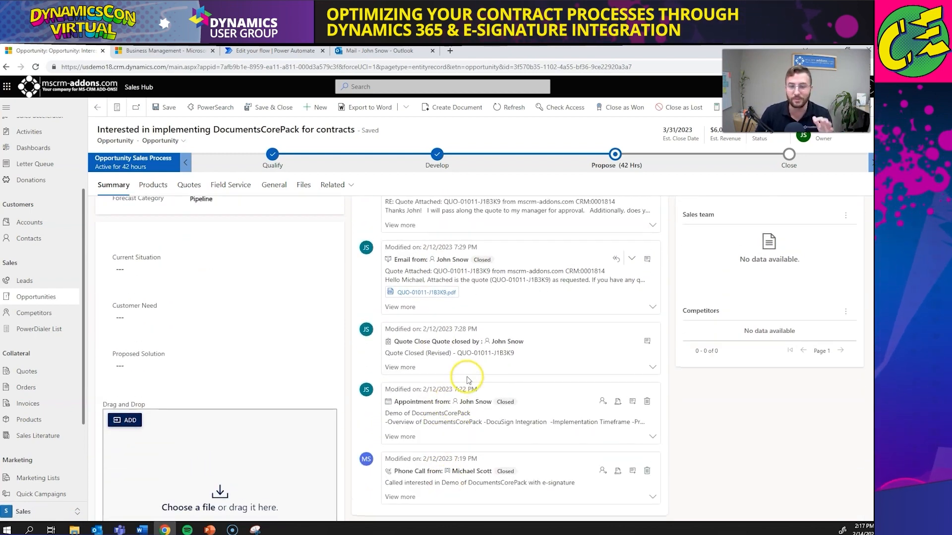
pyautogui.scroll(-1, 461, 421)
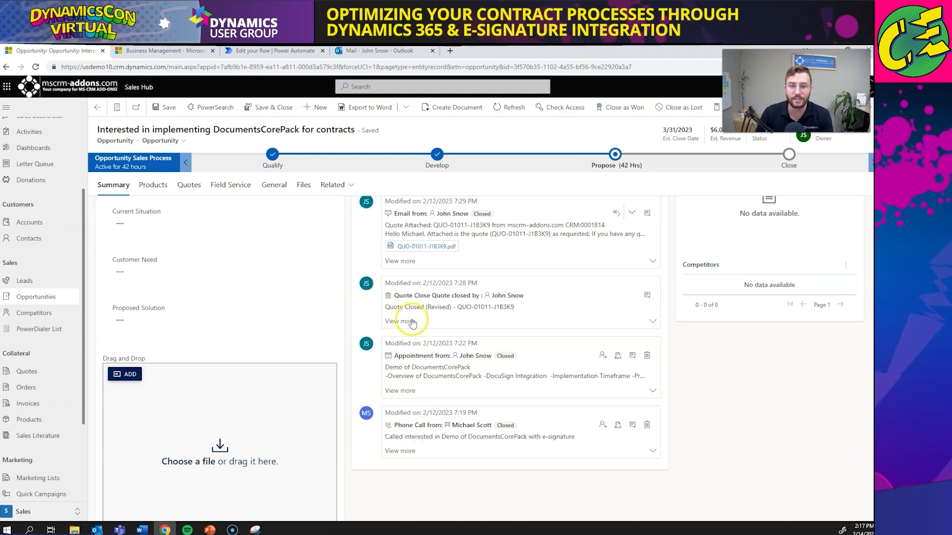
pyautogui.scroll(1, 411, 307)
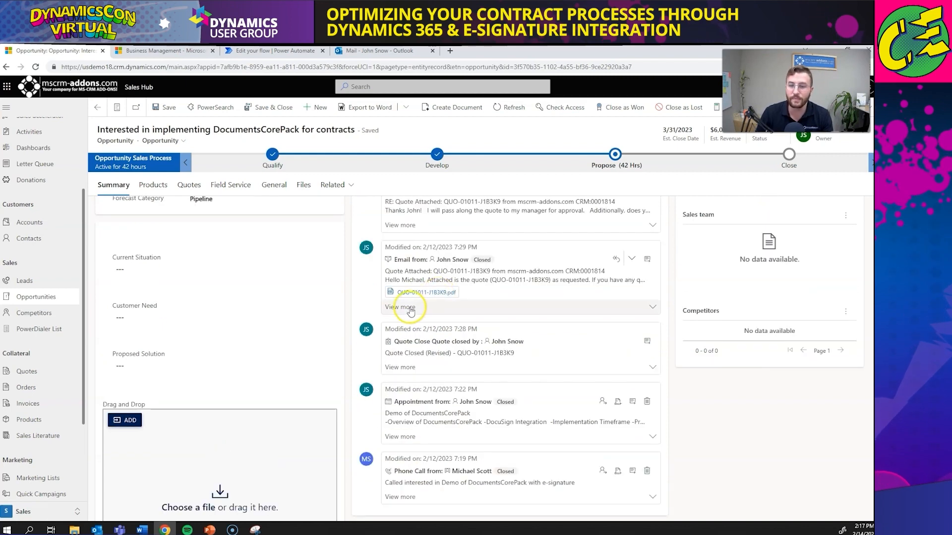
pyautogui.click(445, 298)
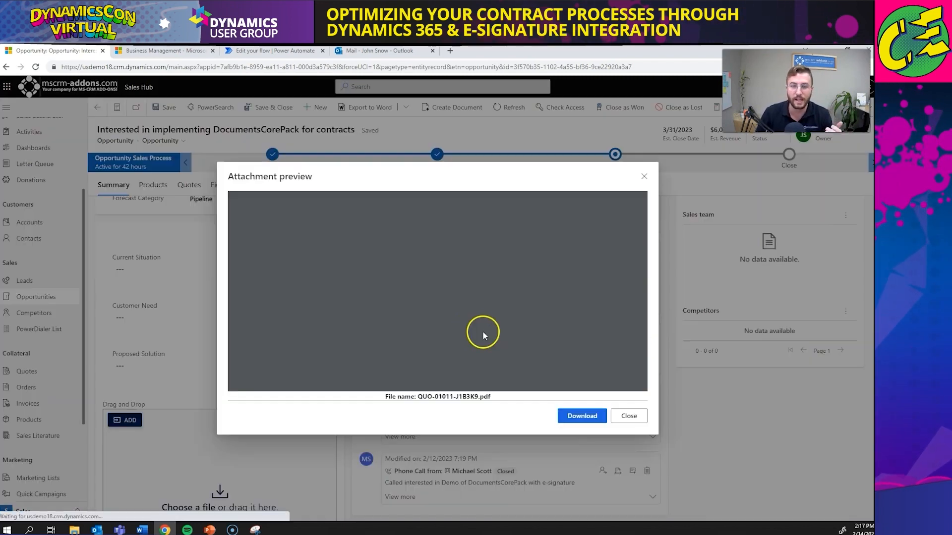
pyautogui.scroll(-5, 433, 317)
pyautogui.scroll(5, 441, 320)
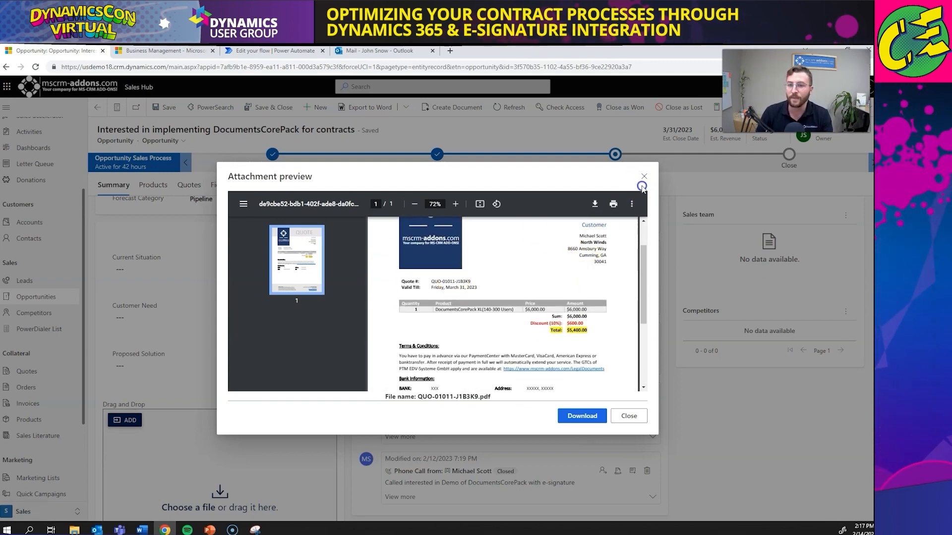
pyautogui.click(644, 176)
# Expand the customer's latest email reply in the timeline and open the DocumentsCorePack document creation dialog
pyautogui.scroll(1, 485, 370)
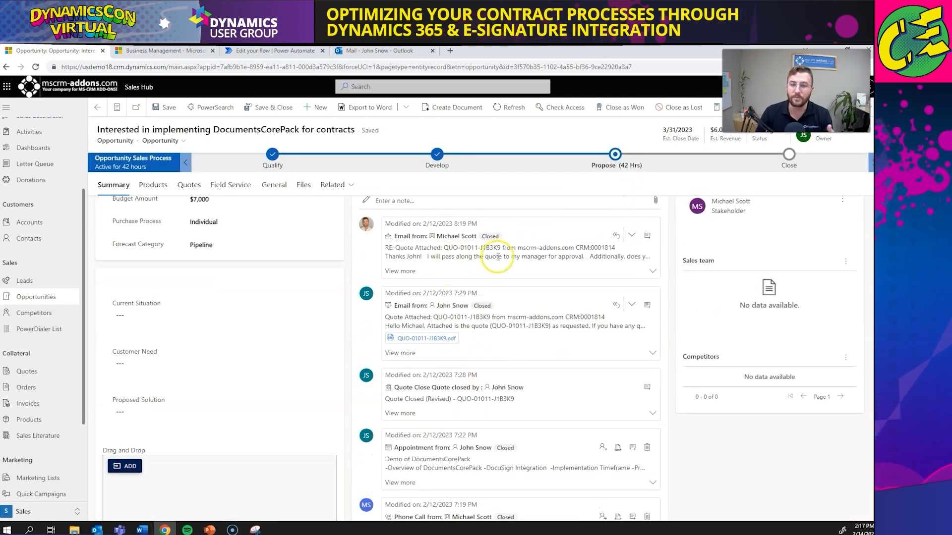
pyautogui.click(649, 267)
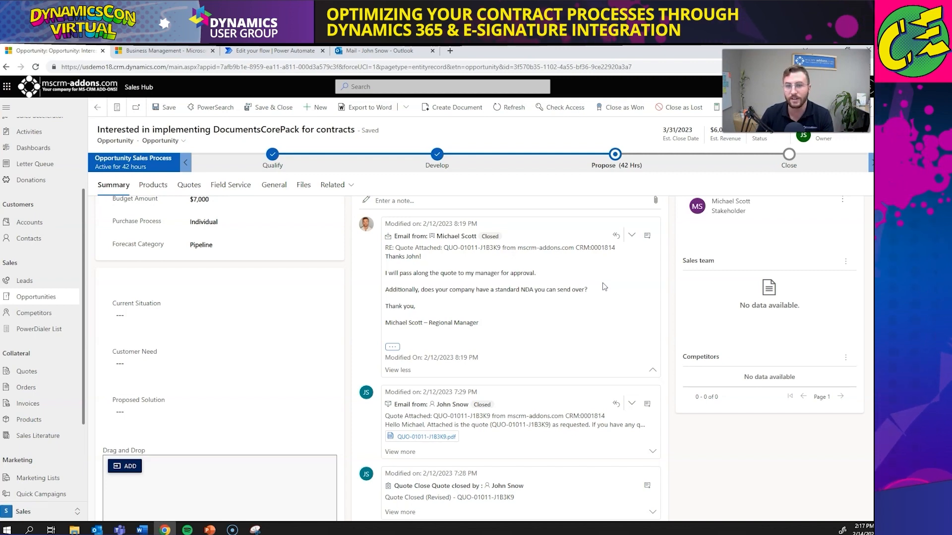
pyautogui.scroll(1, 569, 259)
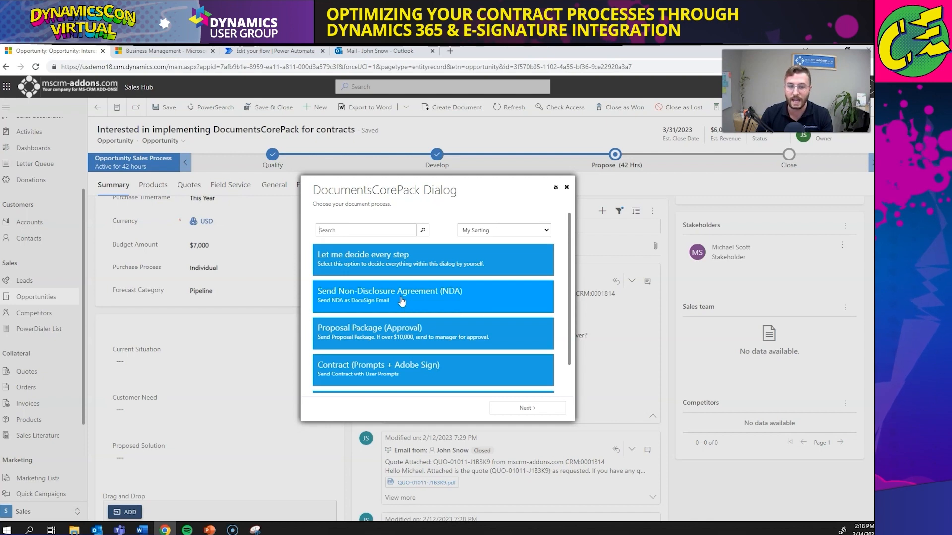
# Run the Send Non-Disclosure Agreement (NDA) process with the opportunity owner as second recipient, create the document and finish it as a DocuSign email
pyautogui.click(377, 302)
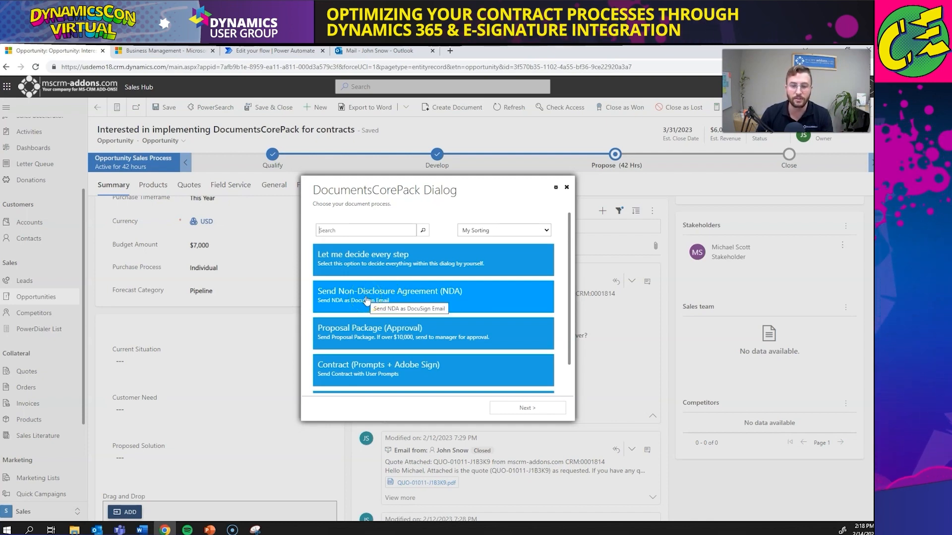
pyautogui.click(507, 328)
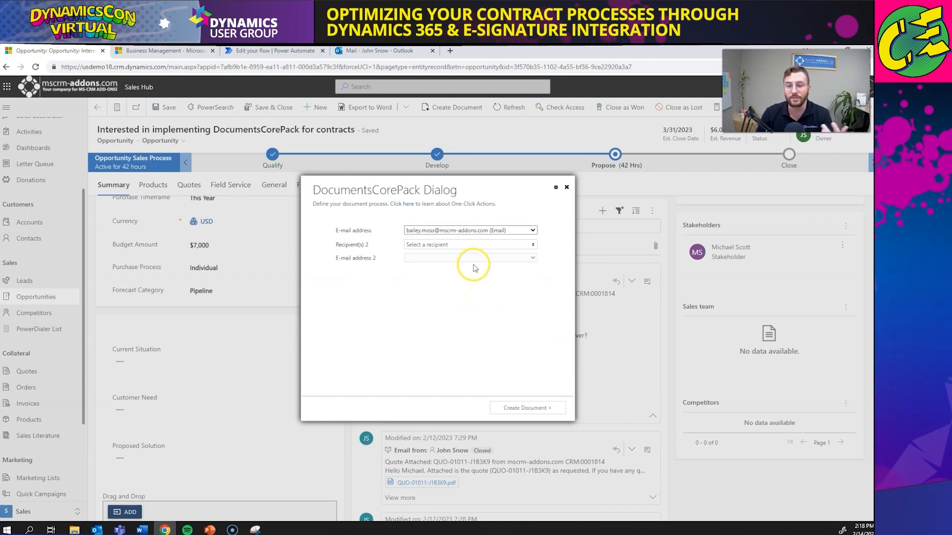
pyautogui.click(479, 246)
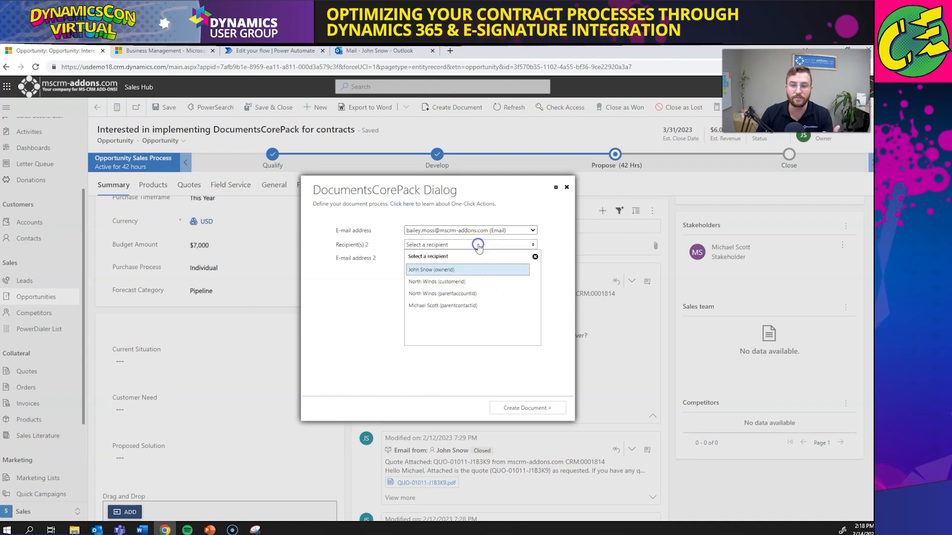
pyautogui.click(439, 270)
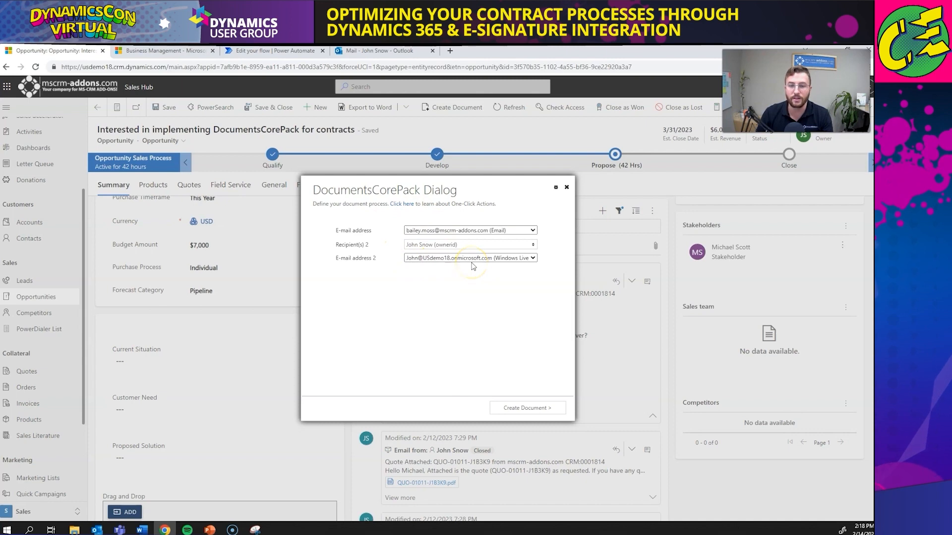
pyautogui.click(508, 410)
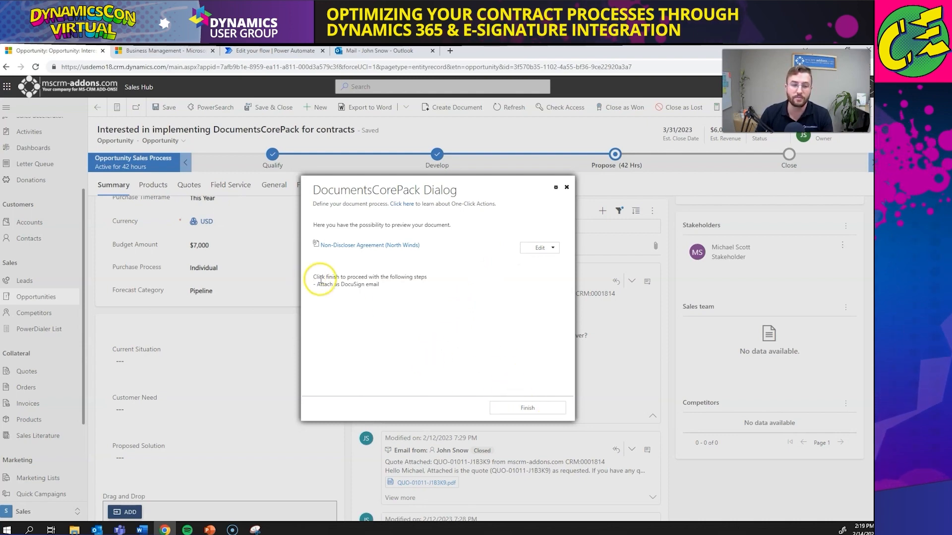
pyautogui.click(526, 408)
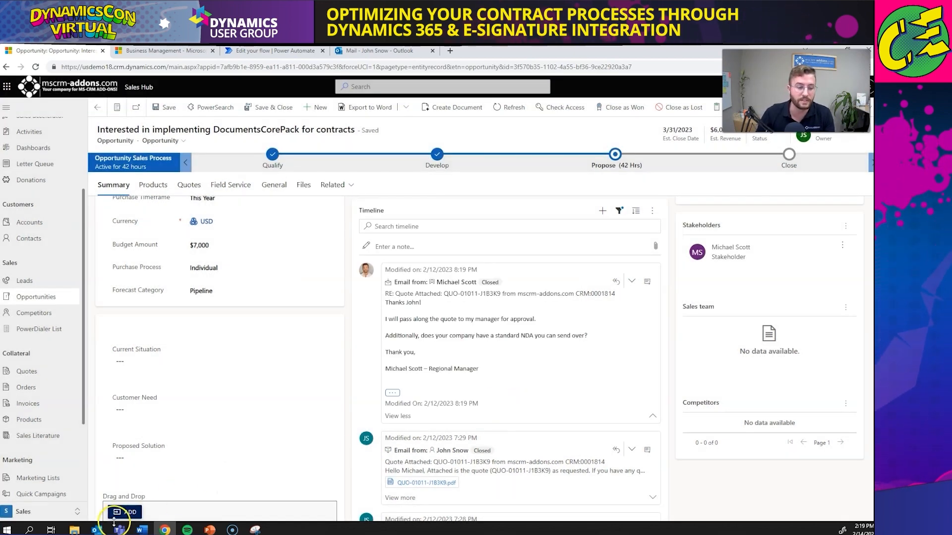
# Switch to the desktop Outlook mailbox and open the document for review from today's Non-Discloser Agreement (North Winds) email
pyautogui.click(98, 529)
pyautogui.click(99, 476)
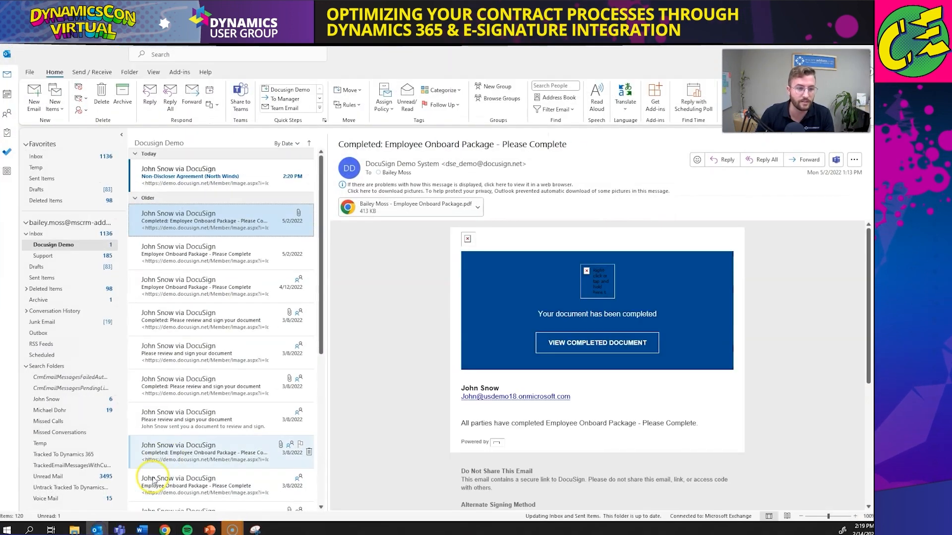
pyautogui.click(223, 183)
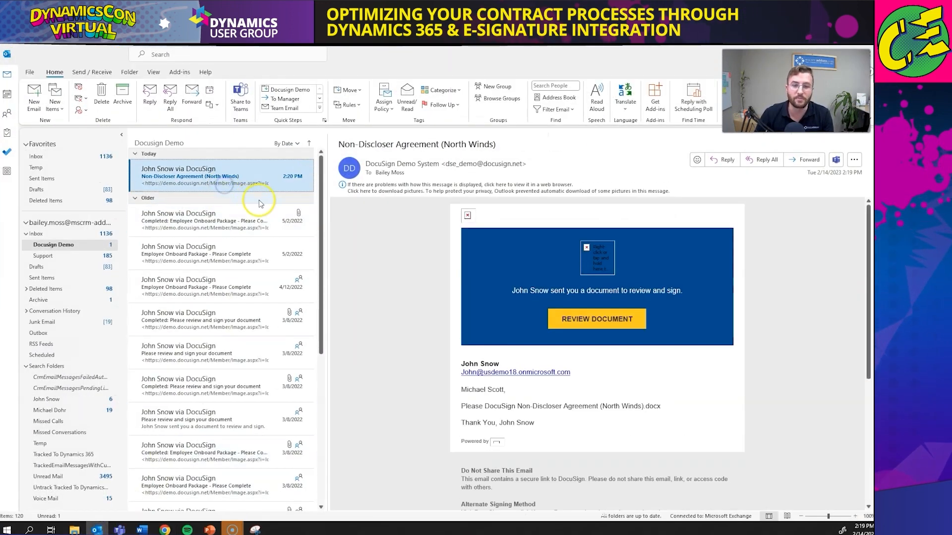
pyautogui.click(565, 323)
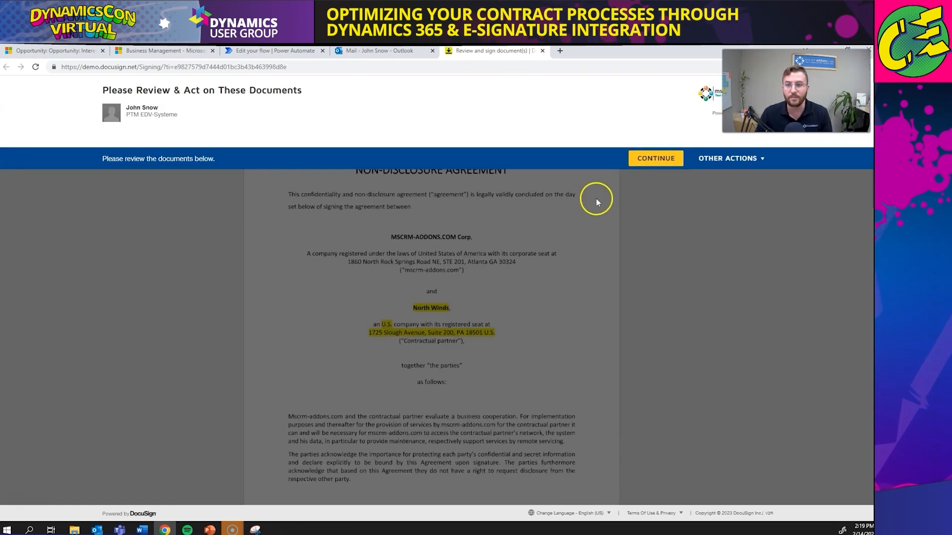
# Continue to the DocuSign document, start signing, and read through the Non-Disclosure Agreement down to its signature section
pyautogui.click(644, 159)
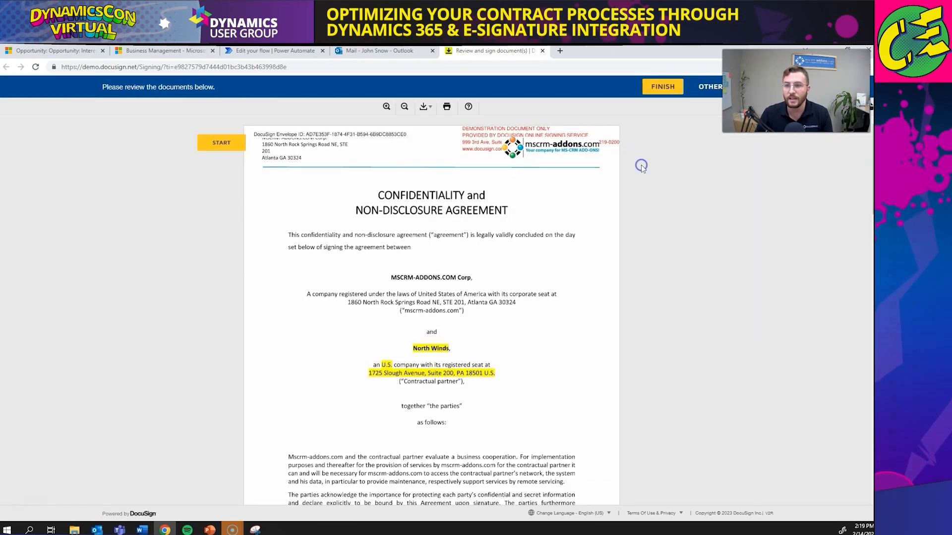
pyautogui.click(222, 143)
pyautogui.scroll(15, 427, 208)
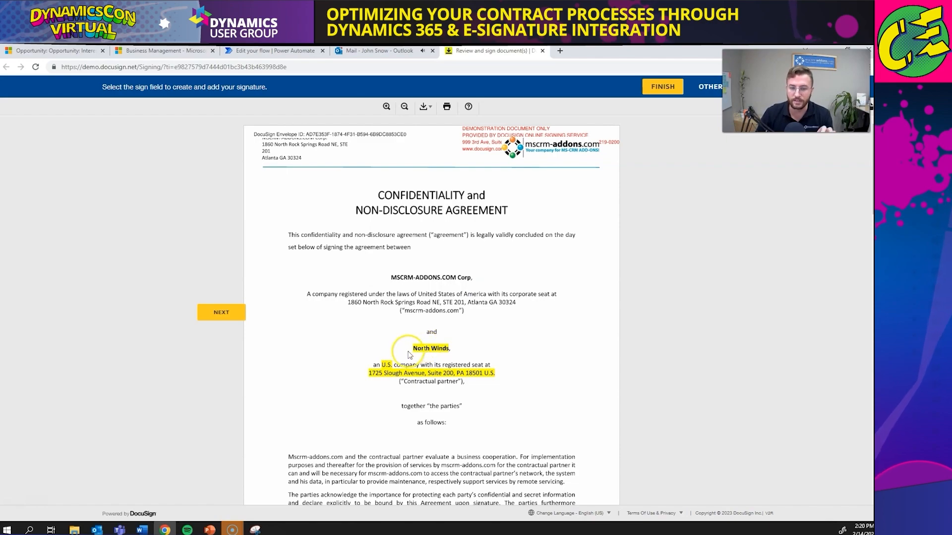
pyautogui.scroll(-15, 426, 375)
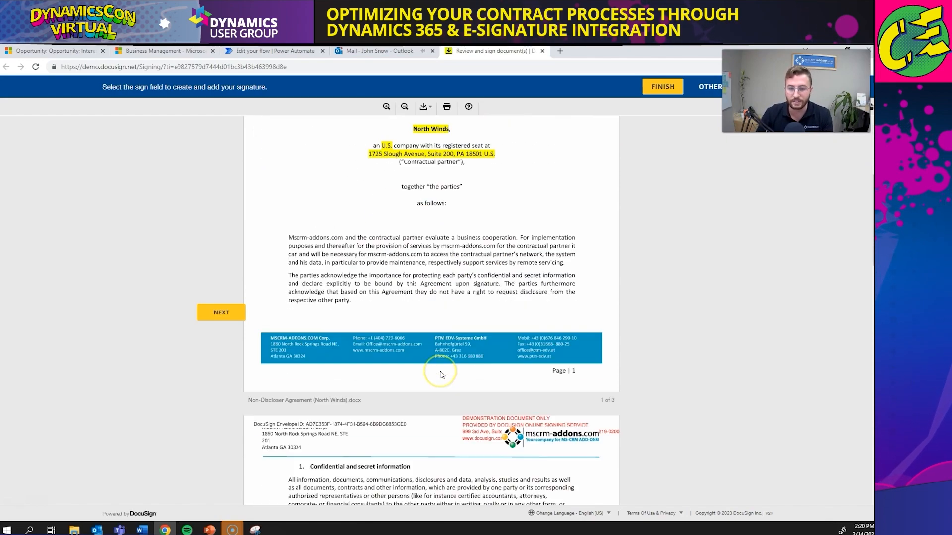
pyautogui.scroll(-7, 442, 375)
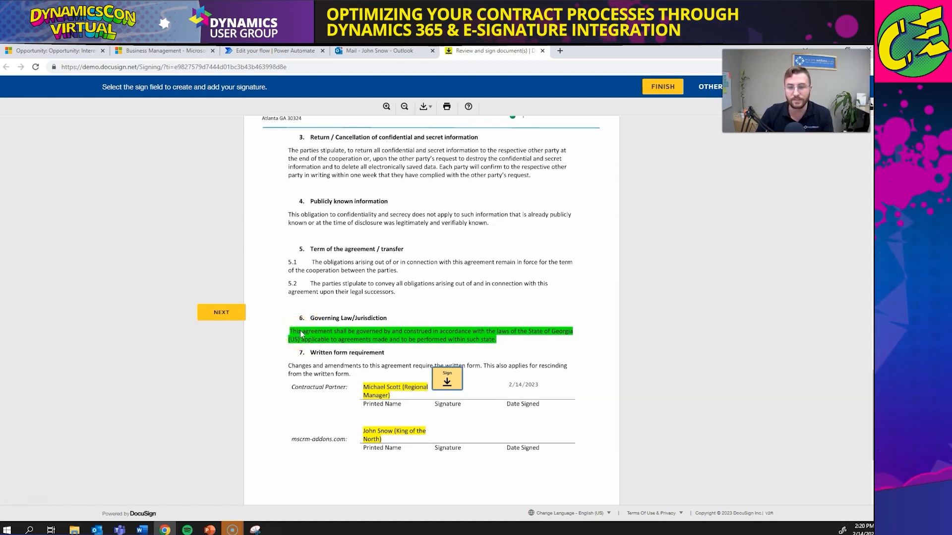
pyautogui.click(245, 313)
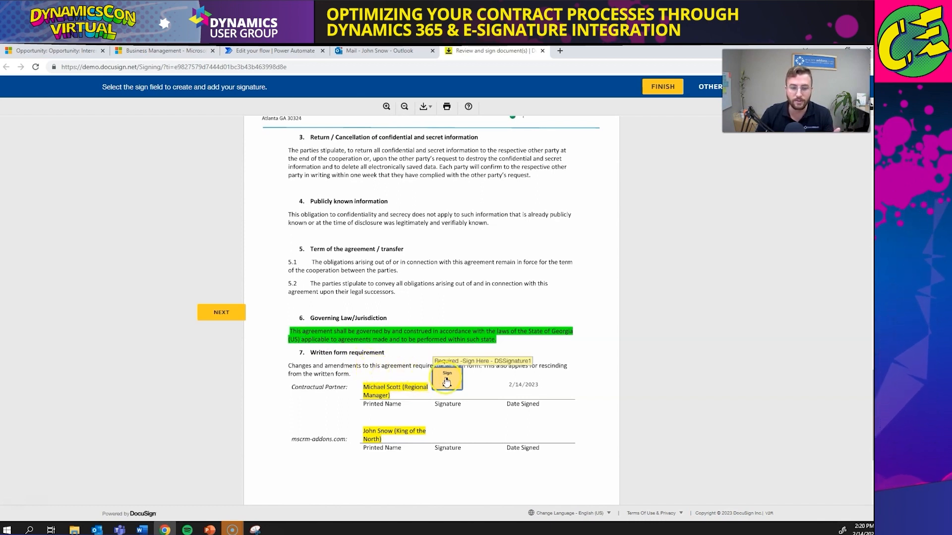
# Sign the contractual partner's signature field, finish the document, and decline logging in to DocuSign
pyautogui.click(447, 380)
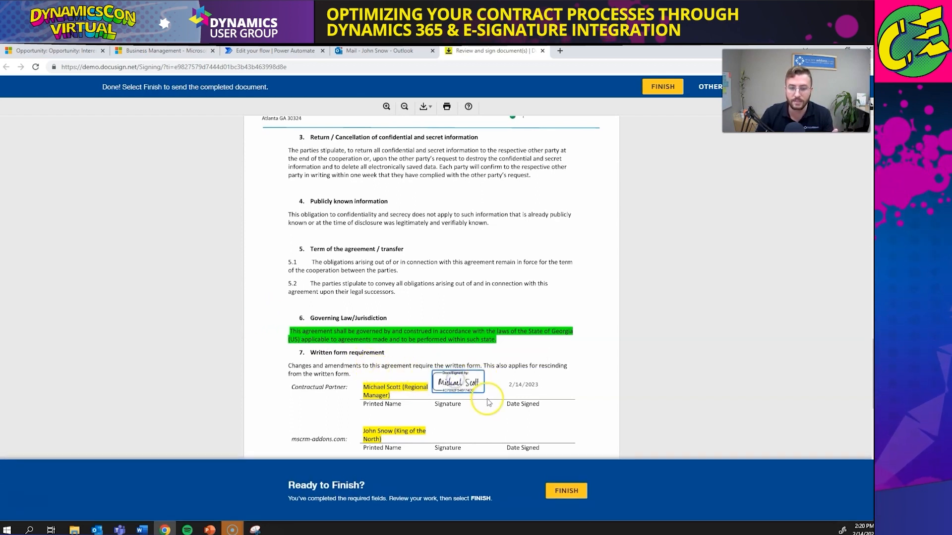
pyautogui.scroll(-1, 431, 411)
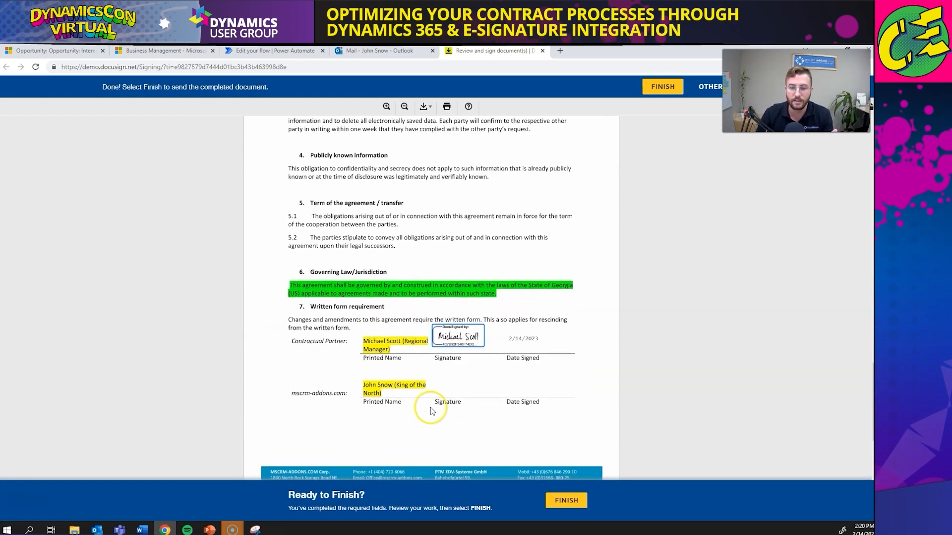
pyautogui.click(562, 501)
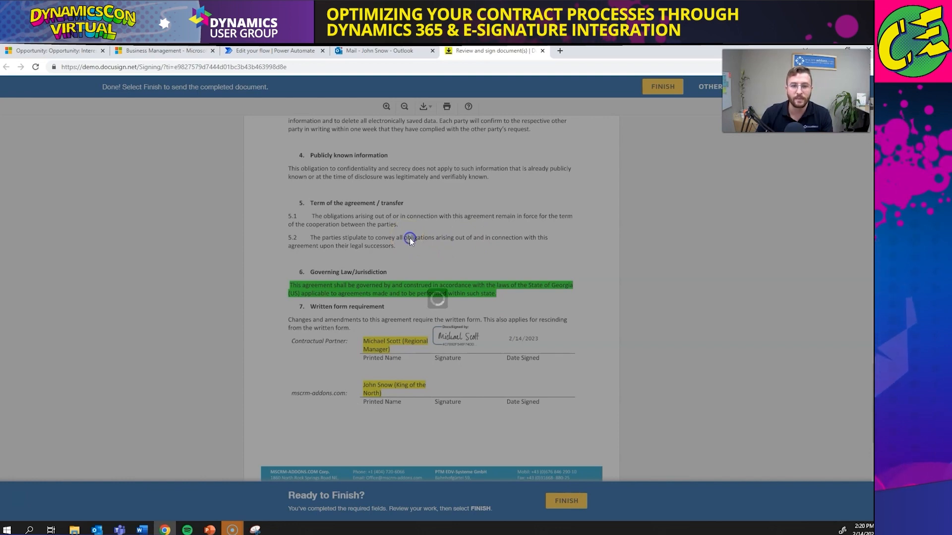
pyautogui.click(437, 298)
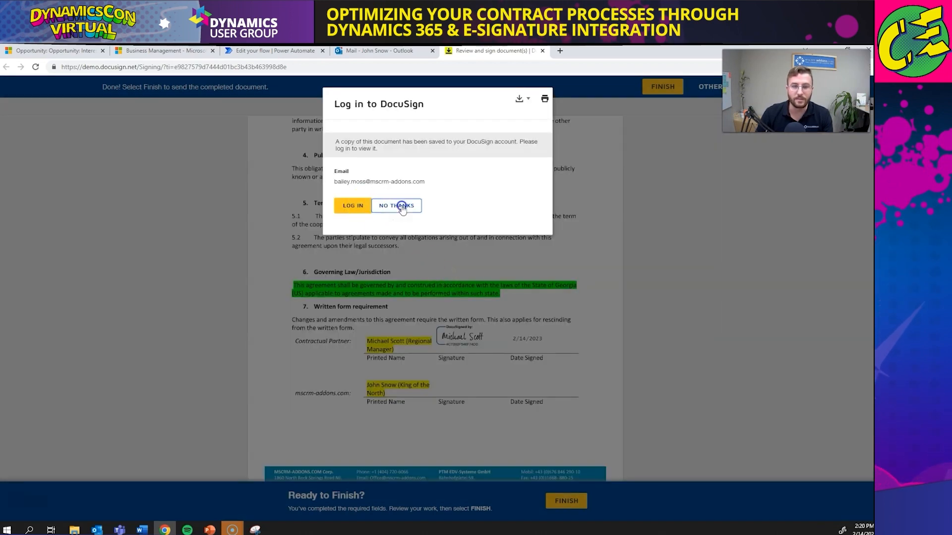
pyautogui.click(399, 206)
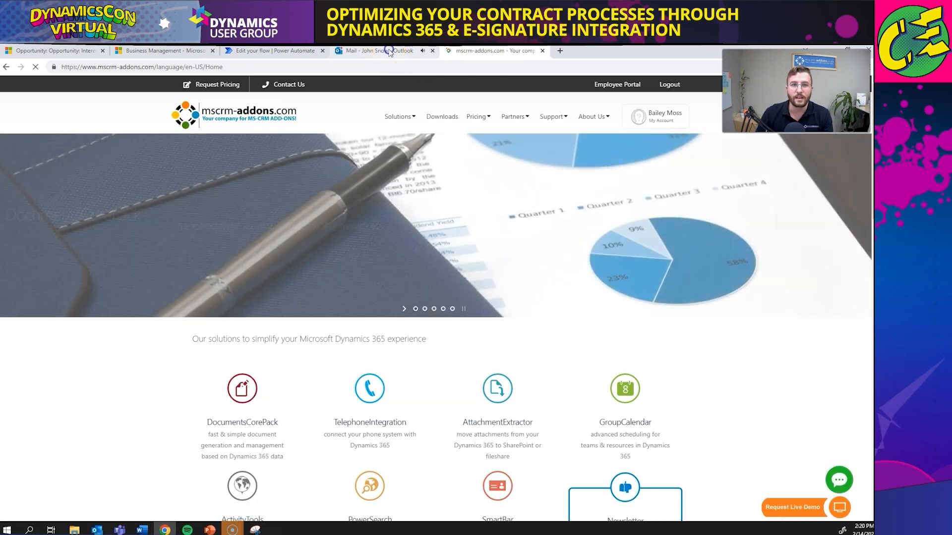
# Switch to the opportunity owner's Outlook web mailbox and open the document for review from the Non-Discloser Agreement (North Winds) email
pyautogui.click(390, 51)
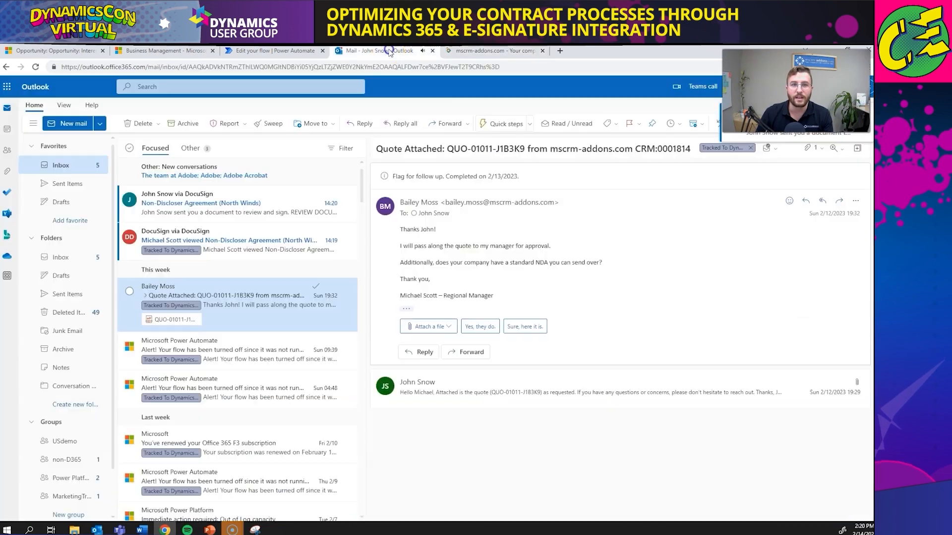
pyautogui.click(246, 210)
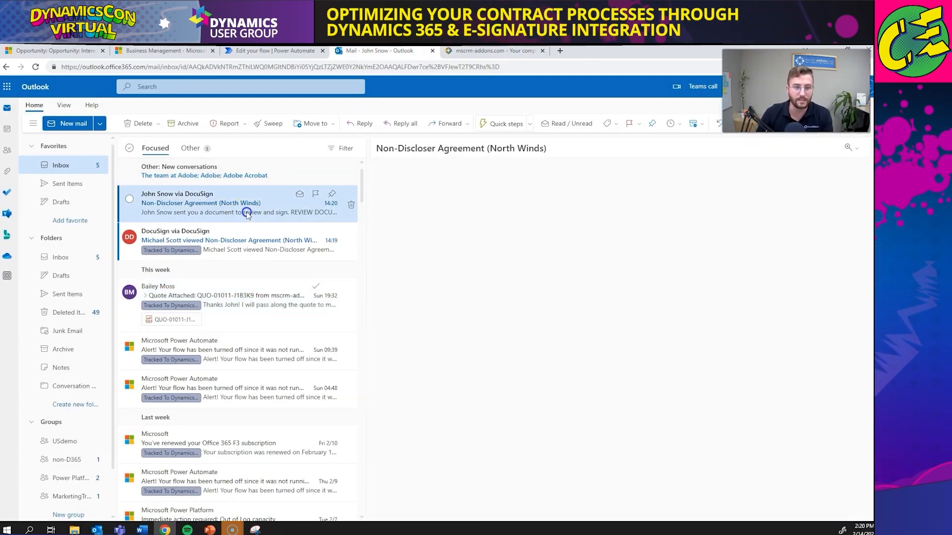
pyautogui.click(604, 356)
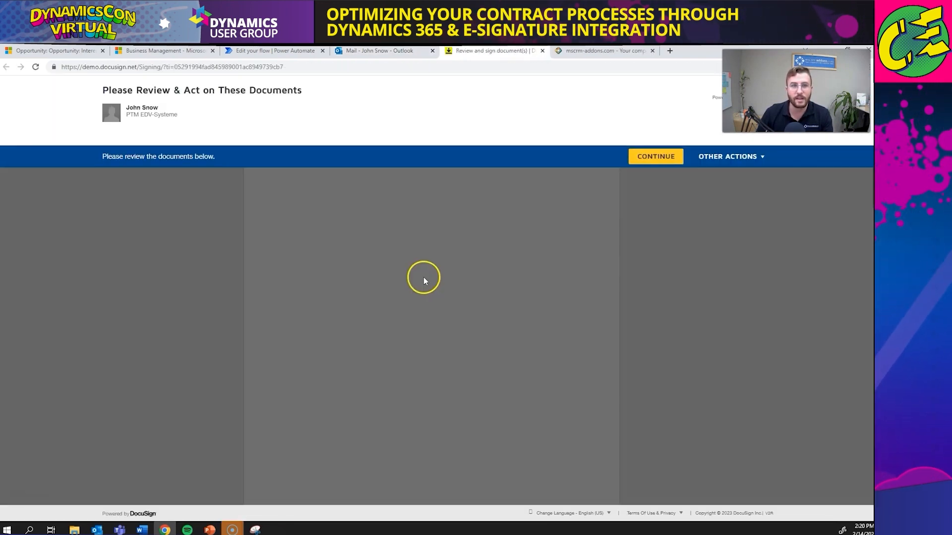
# Continue to the Non-Disclosure Agreement, start signing, and sign the mscrm-addons.com signature field in the written form requirement section
pyautogui.click(657, 167)
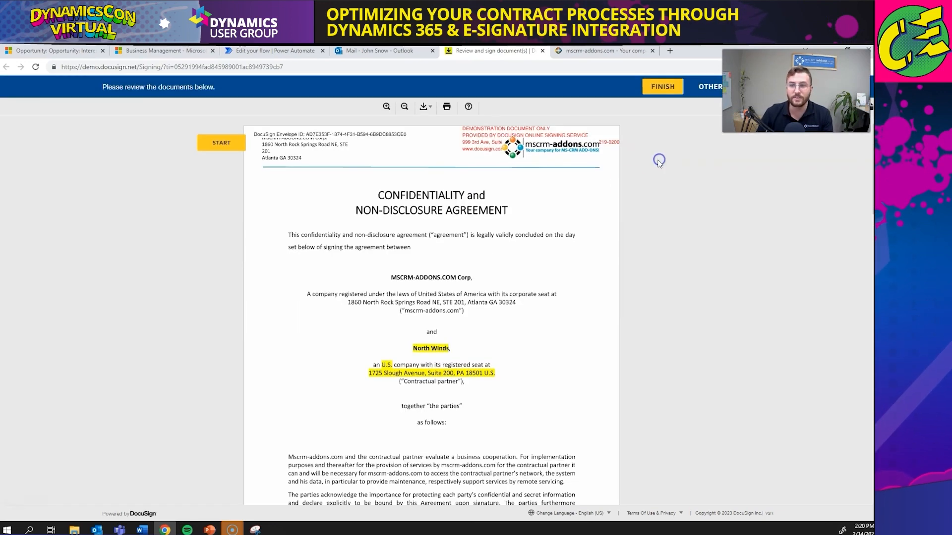
pyautogui.click(208, 143)
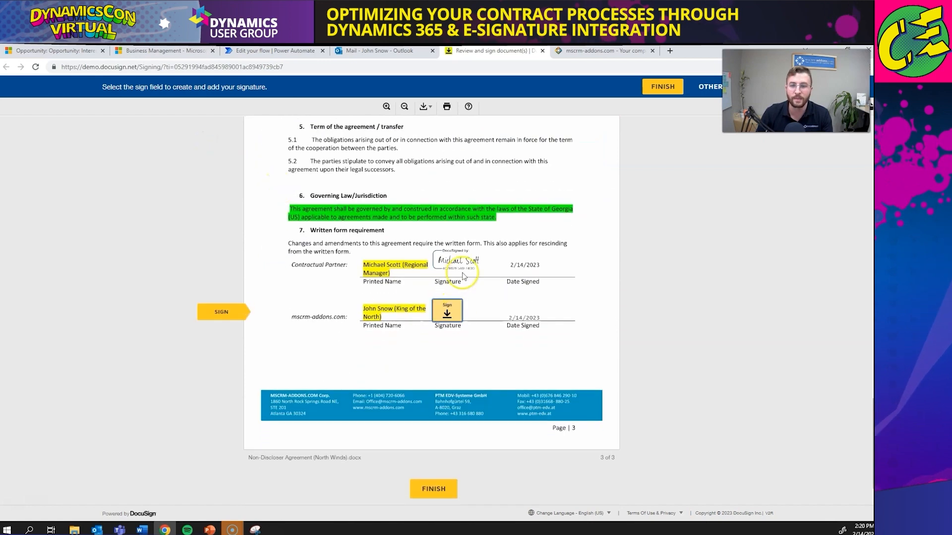
pyautogui.click(447, 311)
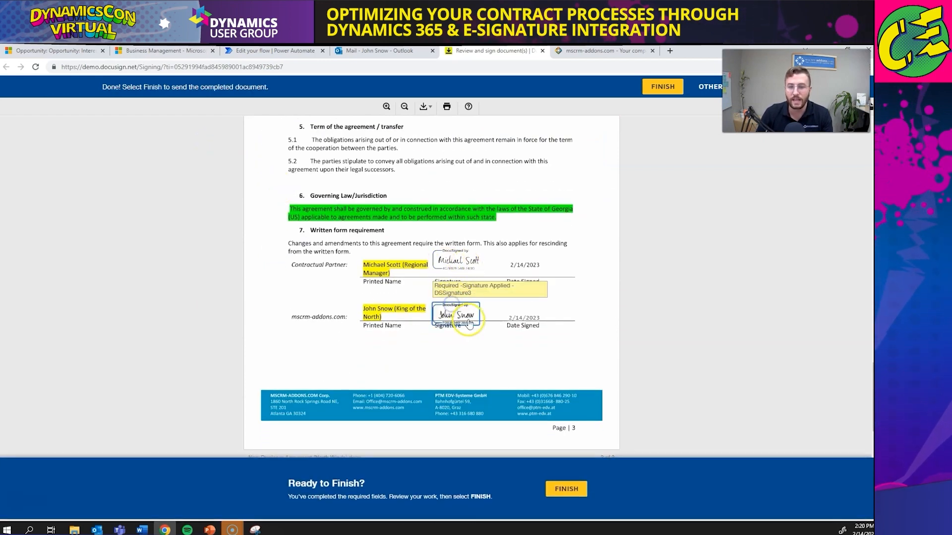
# Finish the signed document and decline logging in to DocuSign
pyautogui.click(568, 489)
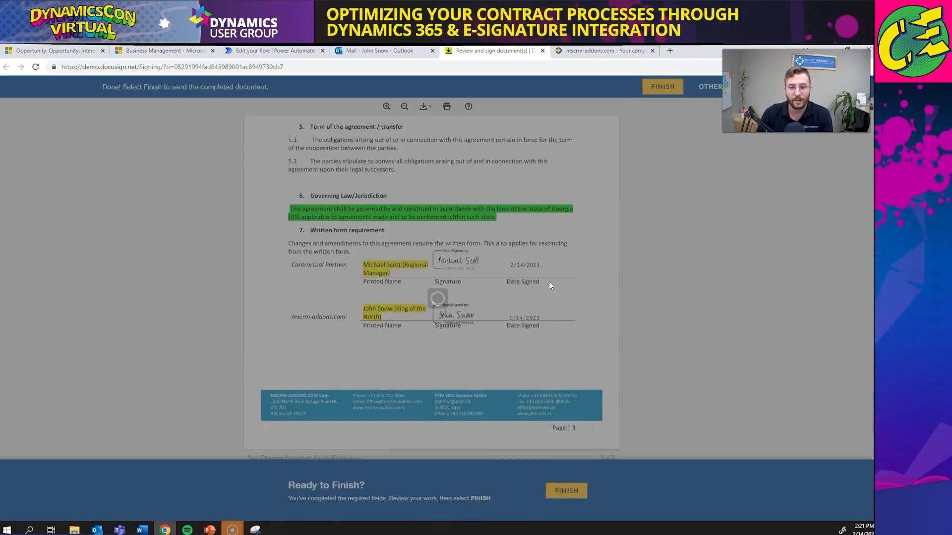
pyautogui.click(493, 274)
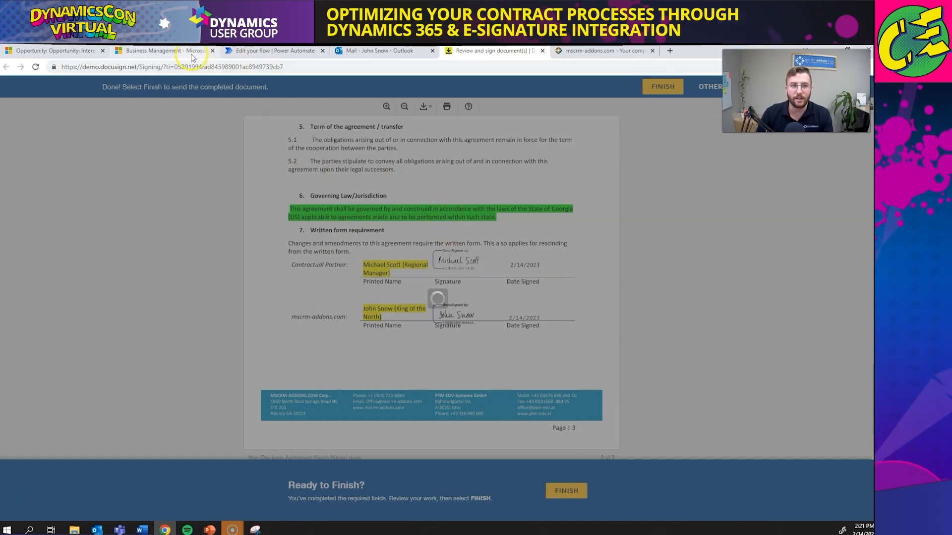
pyautogui.moveTo(84, 51)
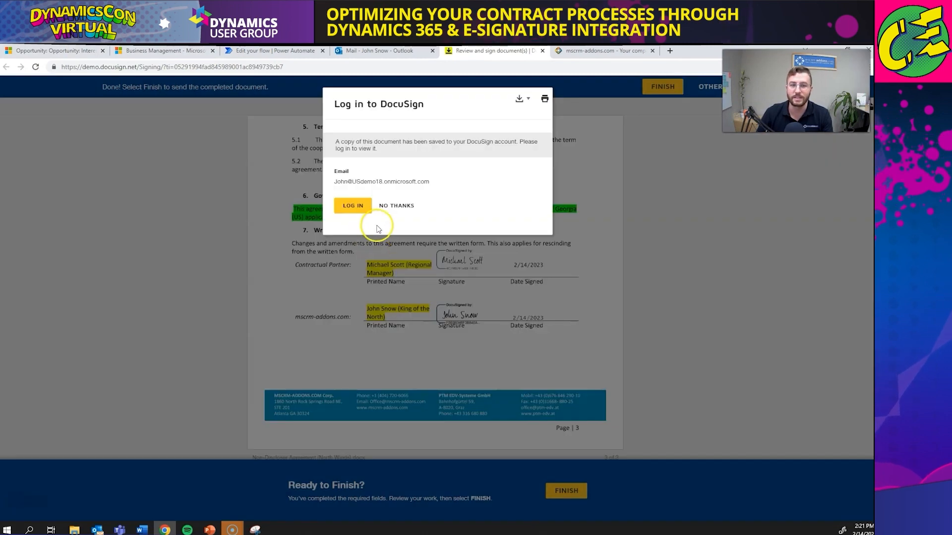
pyautogui.click(394, 215)
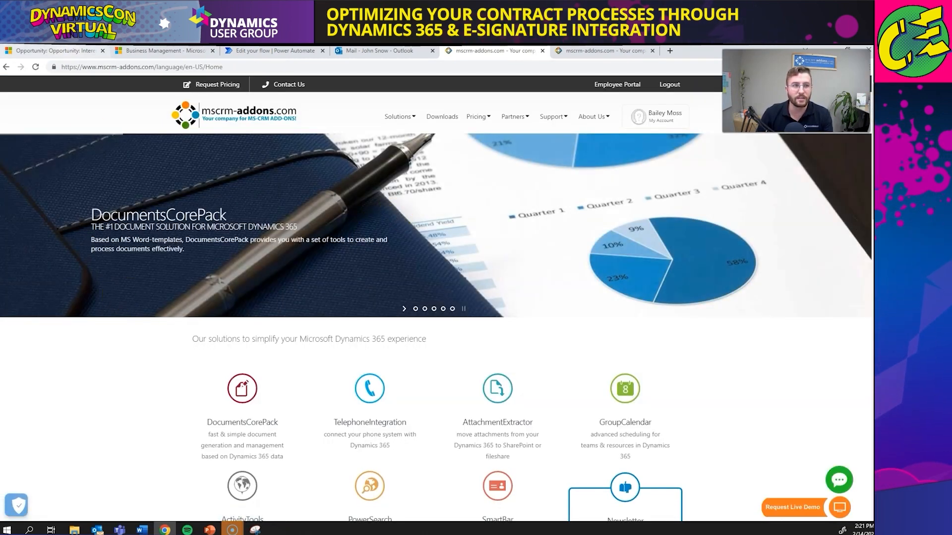
# Return to the Dynamics 365 opportunity about implementing DocumentsCorePack for contracts and reload it to refresh its timeline
pyautogui.click(54, 50)
pyautogui.scroll(2, 412, 292)
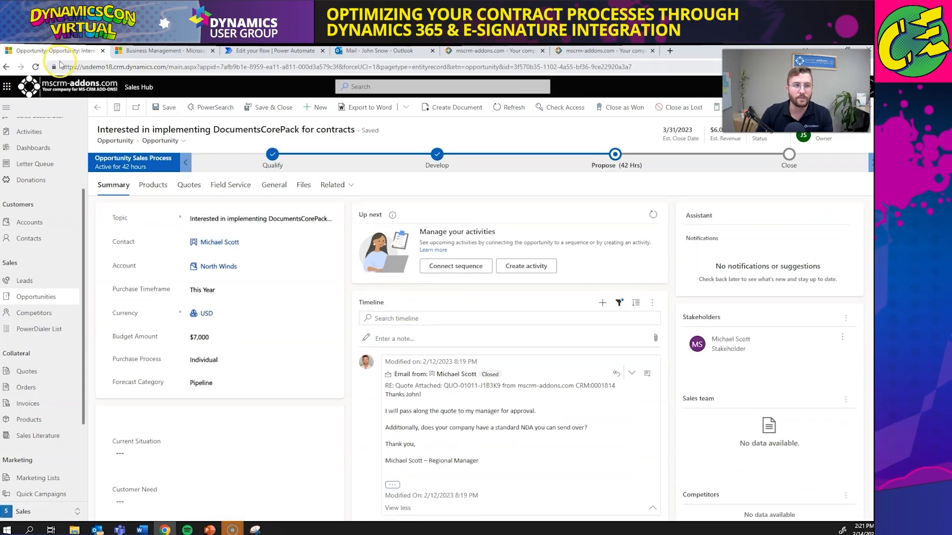
pyautogui.click(35, 67)
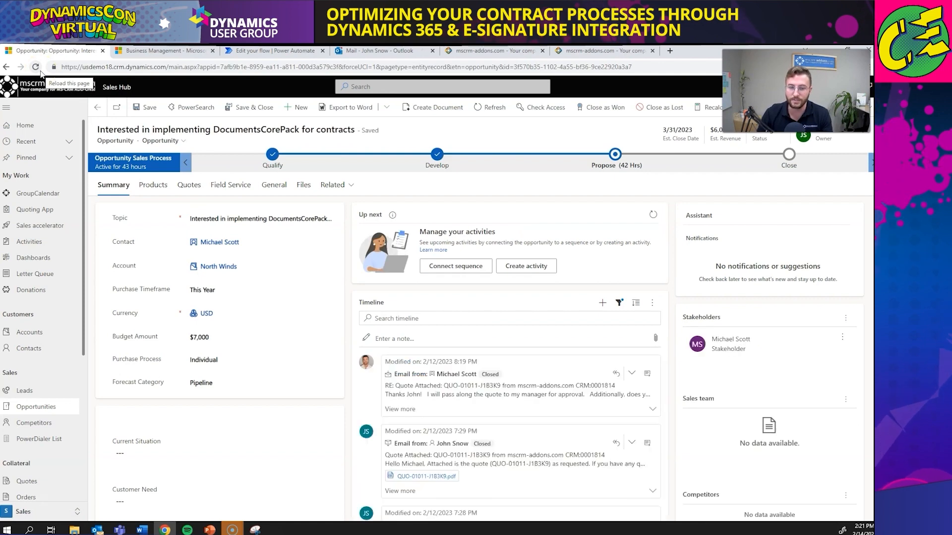
pyautogui.click(41, 72)
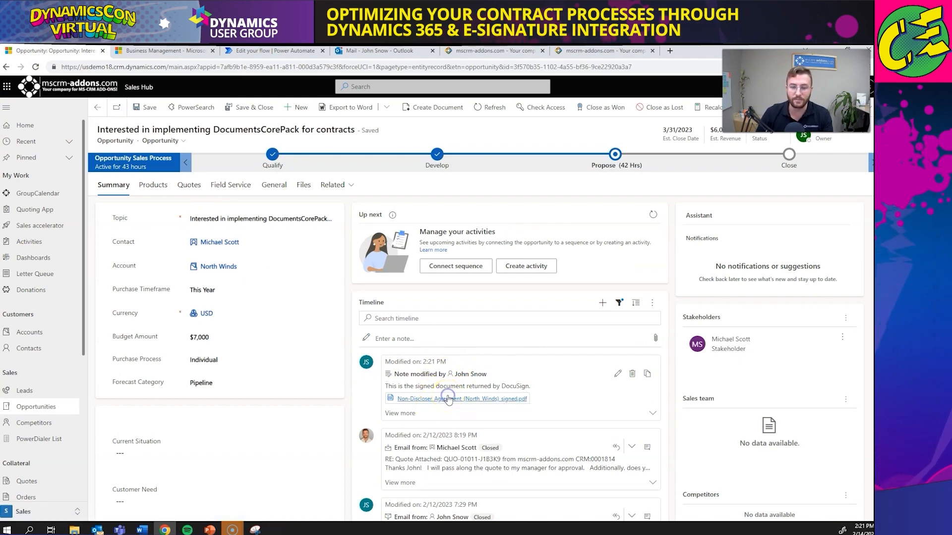
# Preview the signed Non-Discloser Agreement PDF from the opportunity's timeline, read through its signatures and DocuSign completion certificate, and close the preview
pyautogui.click(471, 398)
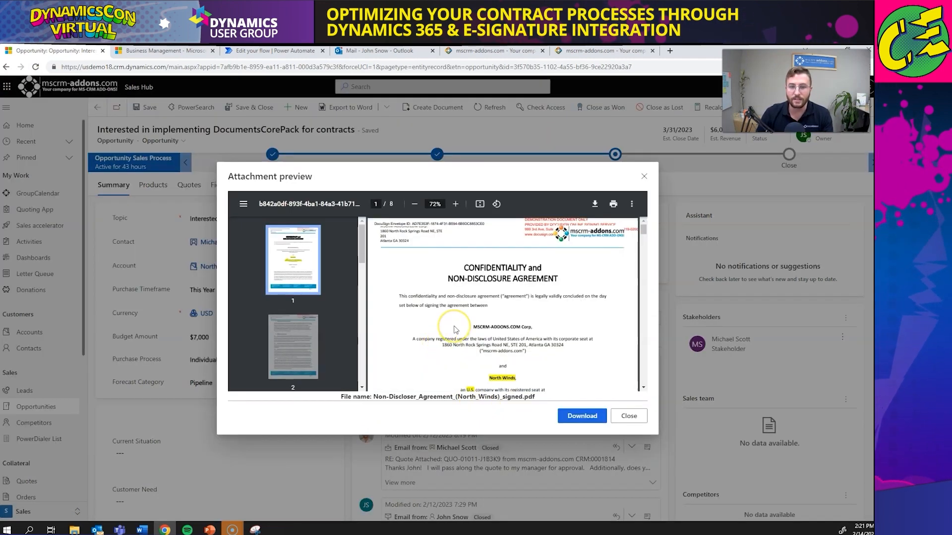
pyautogui.scroll(-6, 446, 338)
pyautogui.scroll(-12, 455, 329)
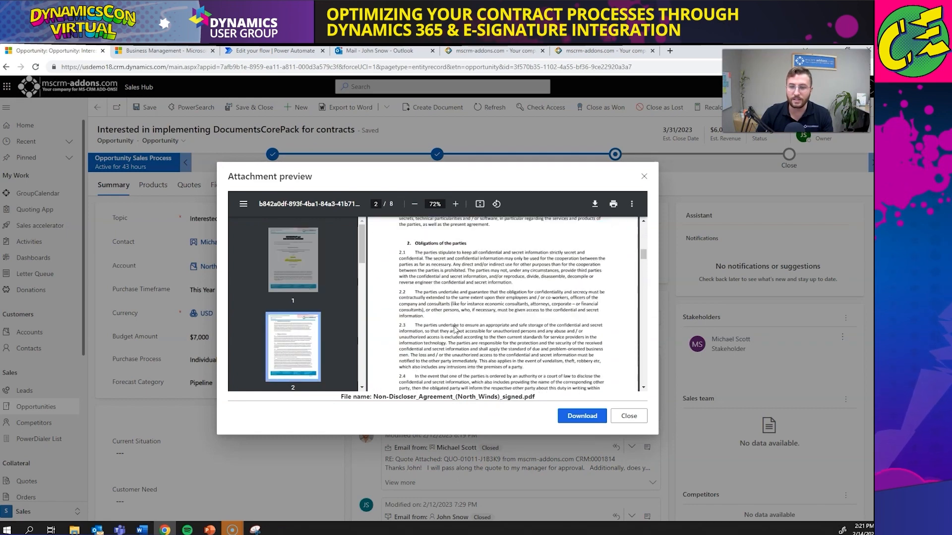
pyautogui.scroll(-5, 455, 329)
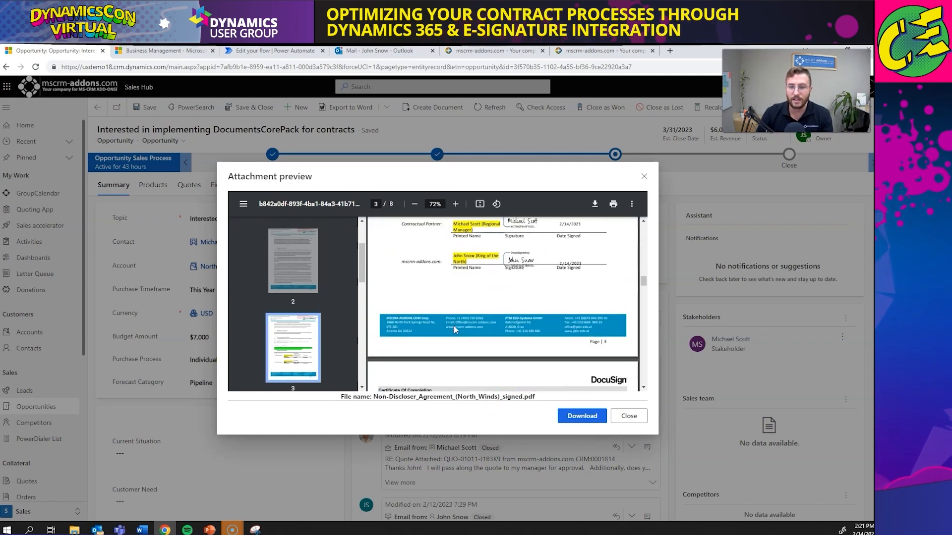
pyautogui.scroll(5, 463, 317)
pyautogui.scroll(-6, 494, 320)
pyautogui.scroll(-2, 494, 321)
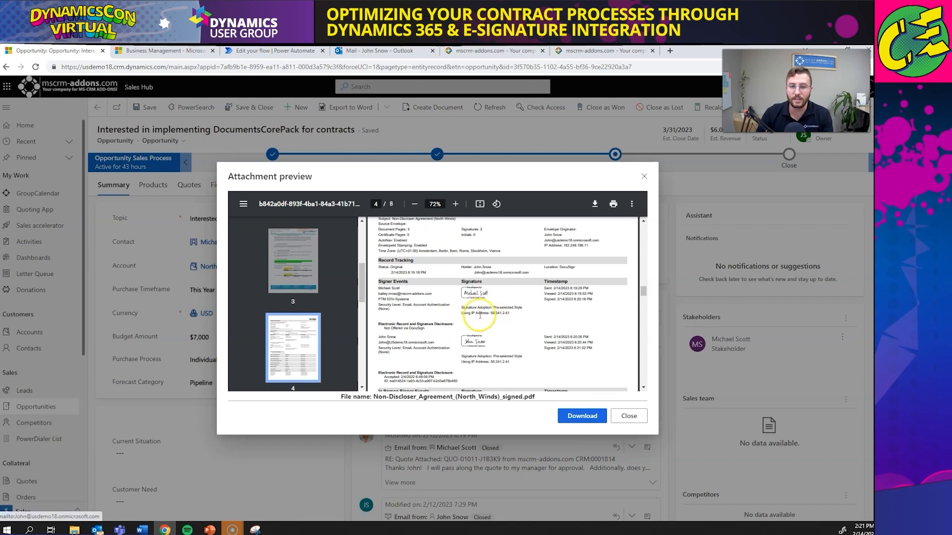
pyautogui.click(628, 416)
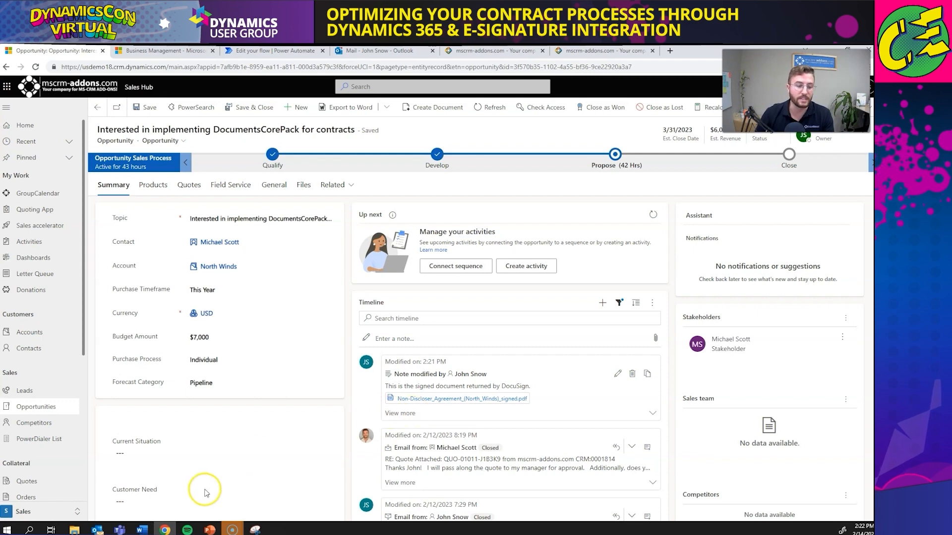
# Switch to the NDA (DocuSign) template in Word and open the DocumentsCorePack Template Designer for inserting mail merge fields
pyautogui.click(143, 531)
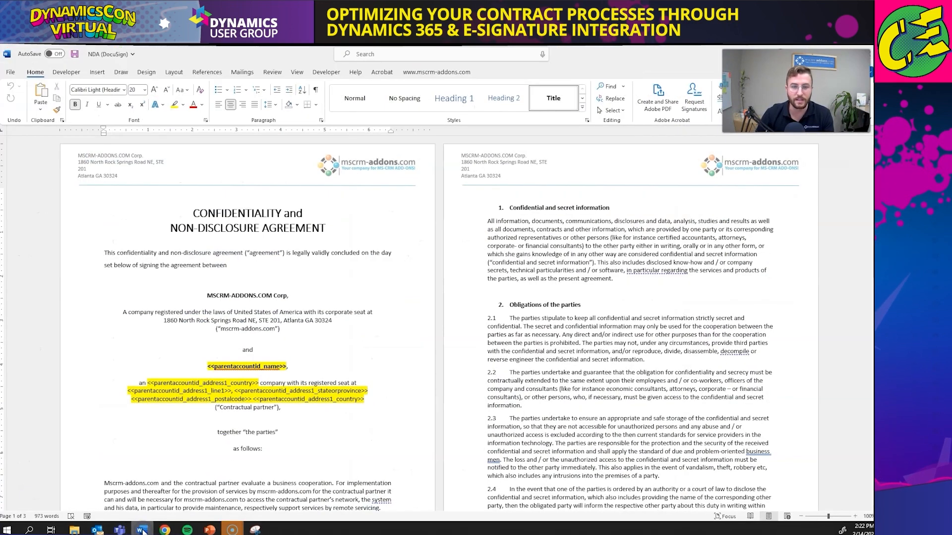
pyautogui.click(457, 75)
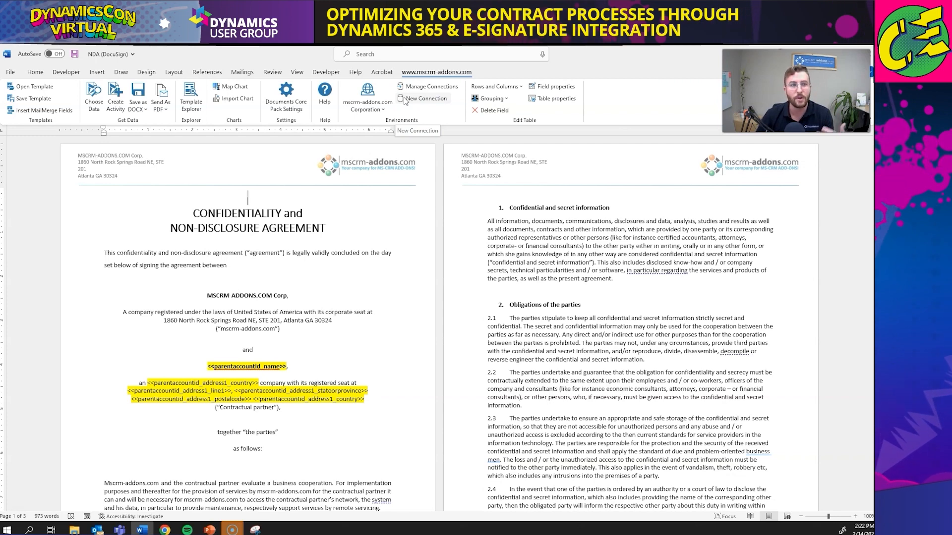
pyautogui.click(53, 110)
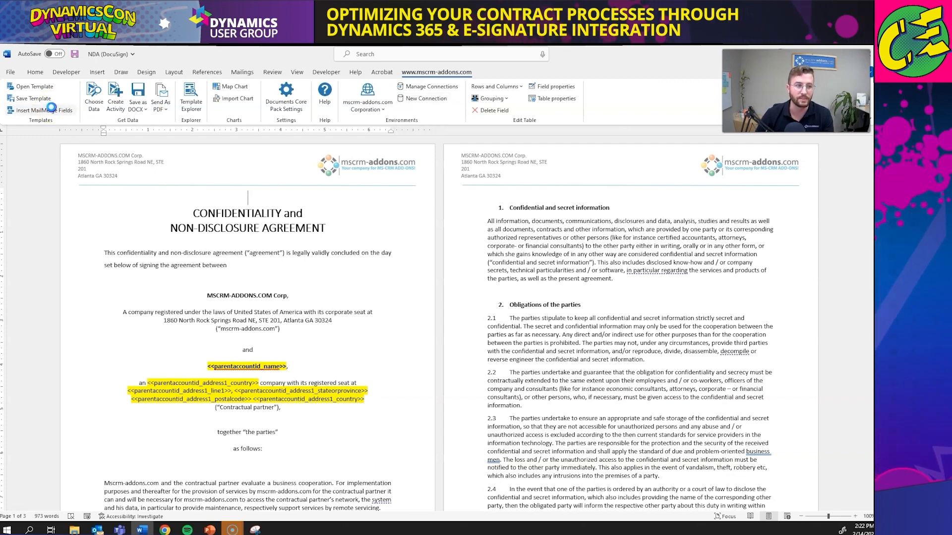
pyautogui.click(51, 109)
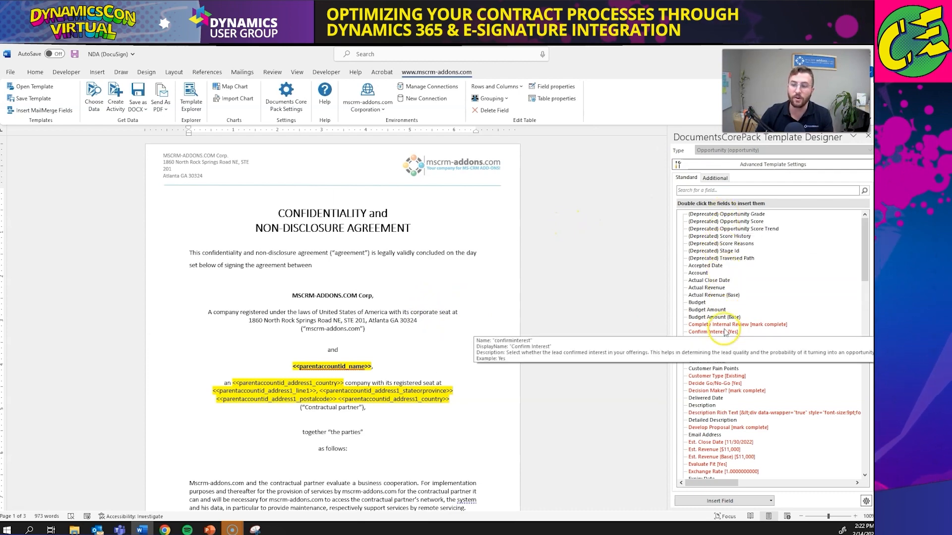
# Insert the opportunity's Created On field on a new line below 'together "the parties"' and make it bold
pyautogui.scroll(-5, 721, 347)
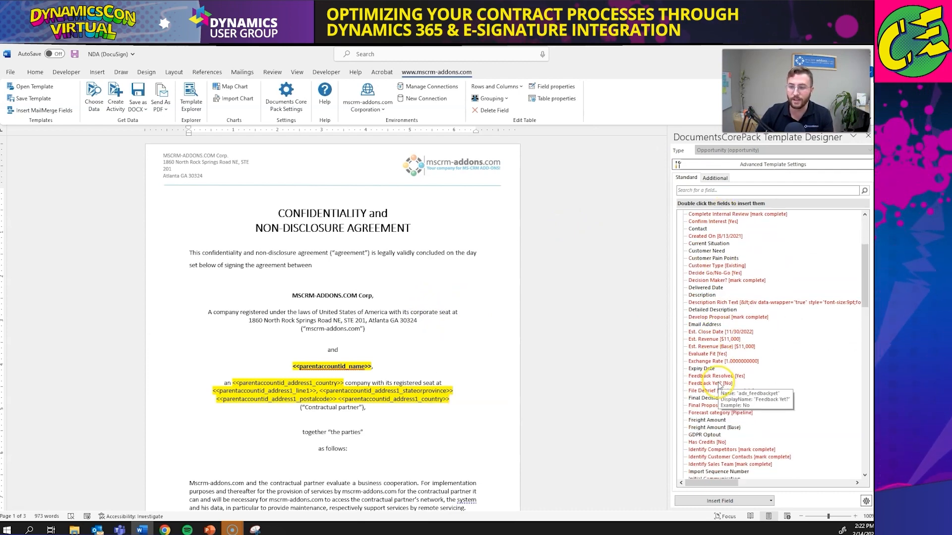
pyautogui.scroll(1, 743, 336)
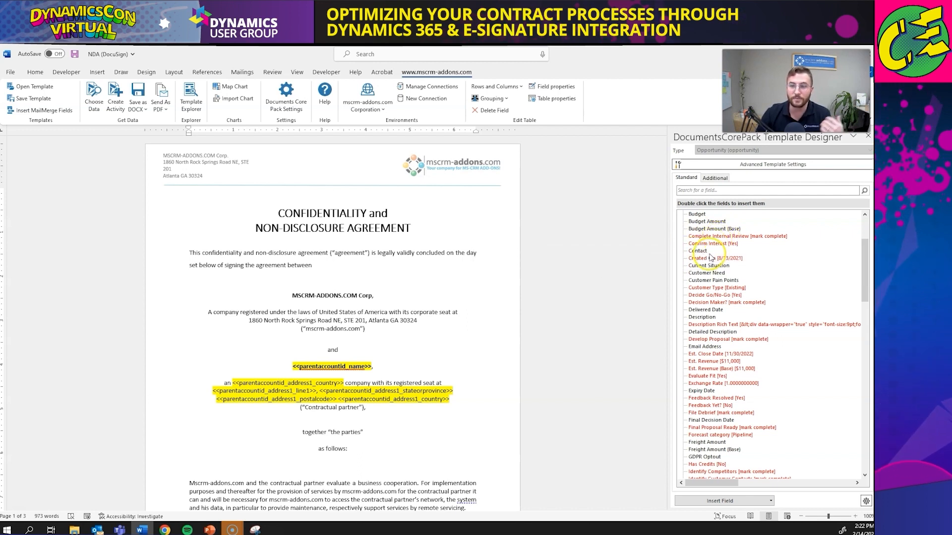
pyautogui.scroll(4, 786, 314)
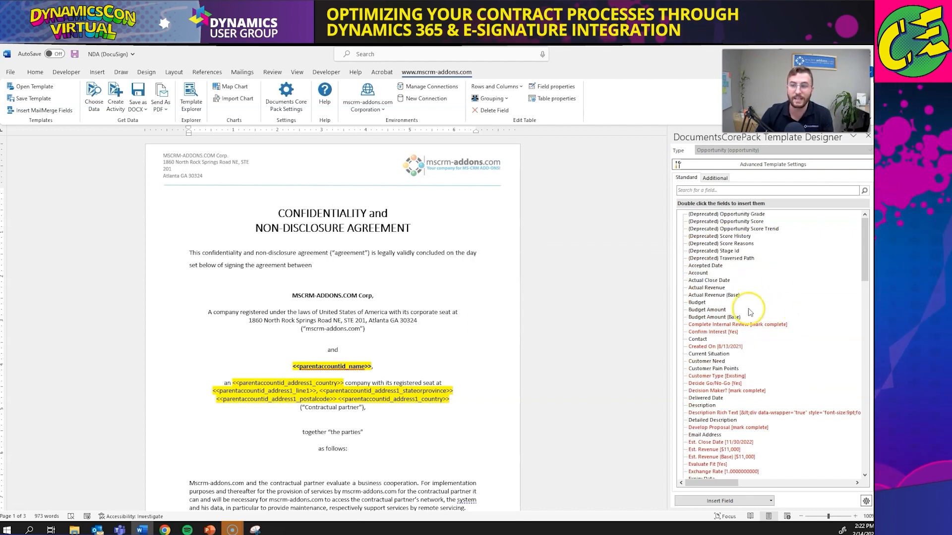
pyautogui.scroll(-2, 746, 329)
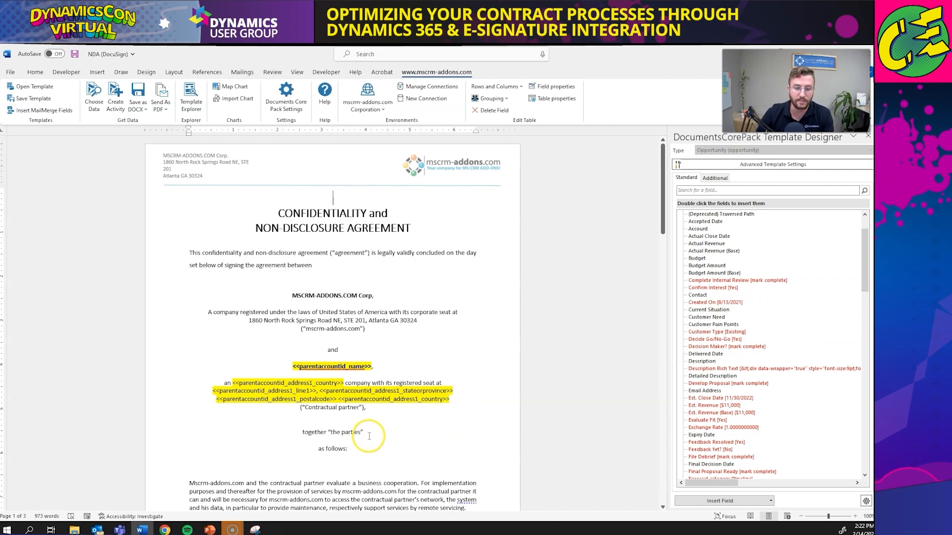
pyautogui.press('Return')
pyautogui.press('Return')
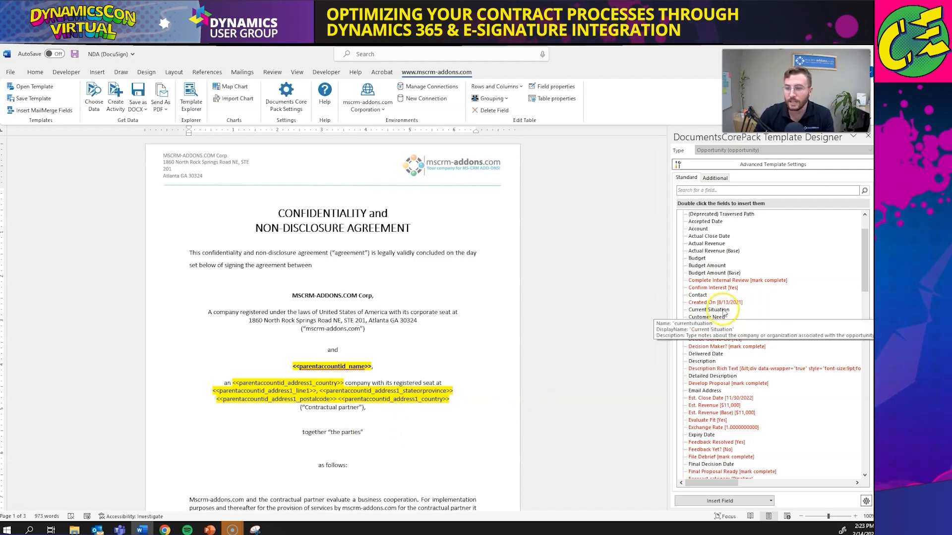
pyautogui.doubleClick(711, 303)
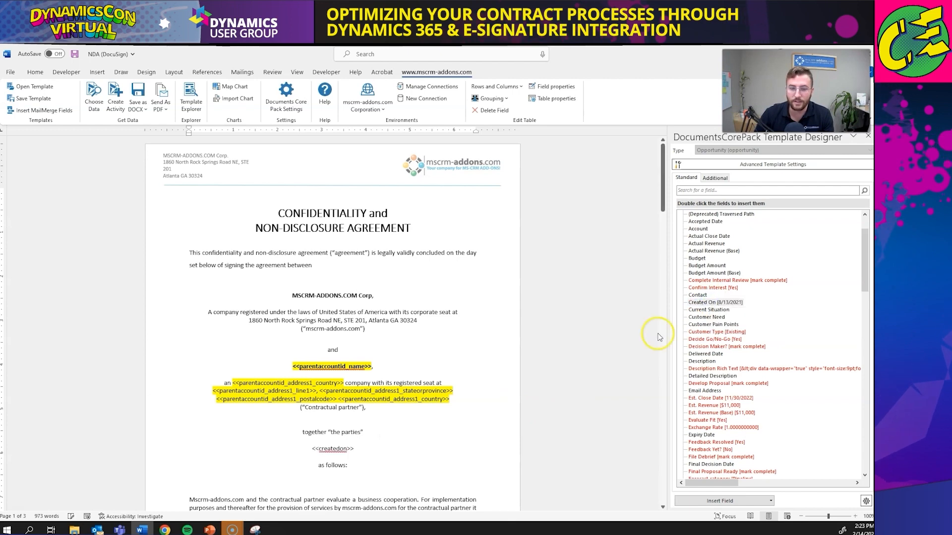
pyautogui.click(339, 451)
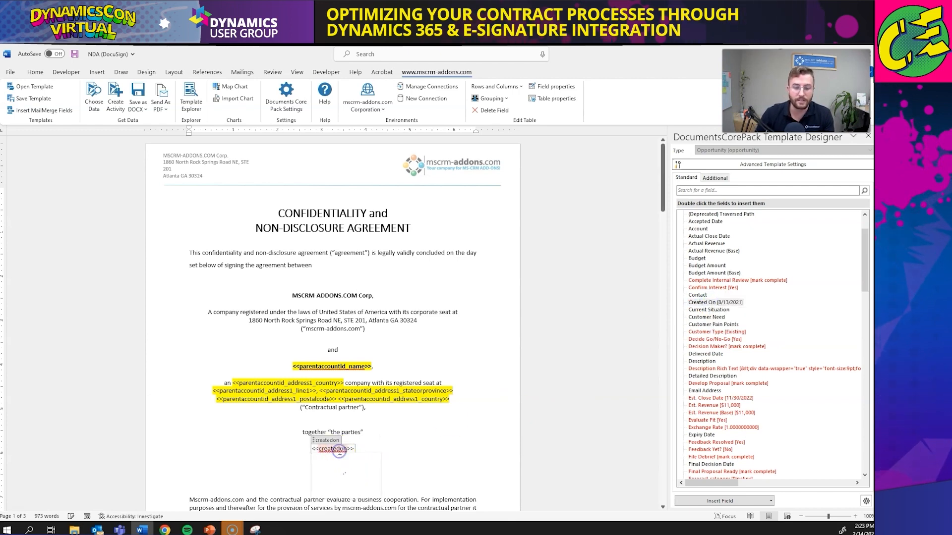
pyautogui.hotkey('ctrl', 'b')
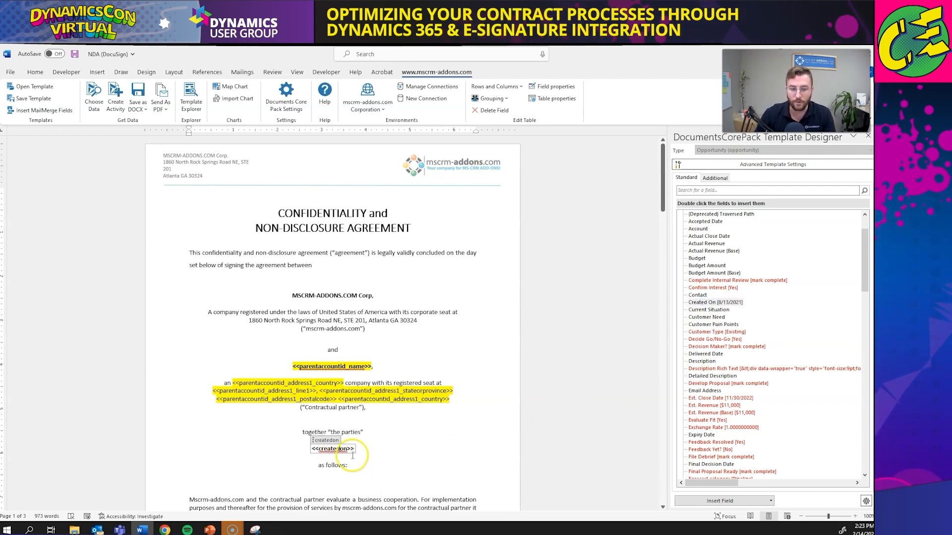
# Examine the two conditional Governing Law clauses in section 6, the State of Georgia text and the Austrian law text
pyautogui.scroll(-10, 352, 455)
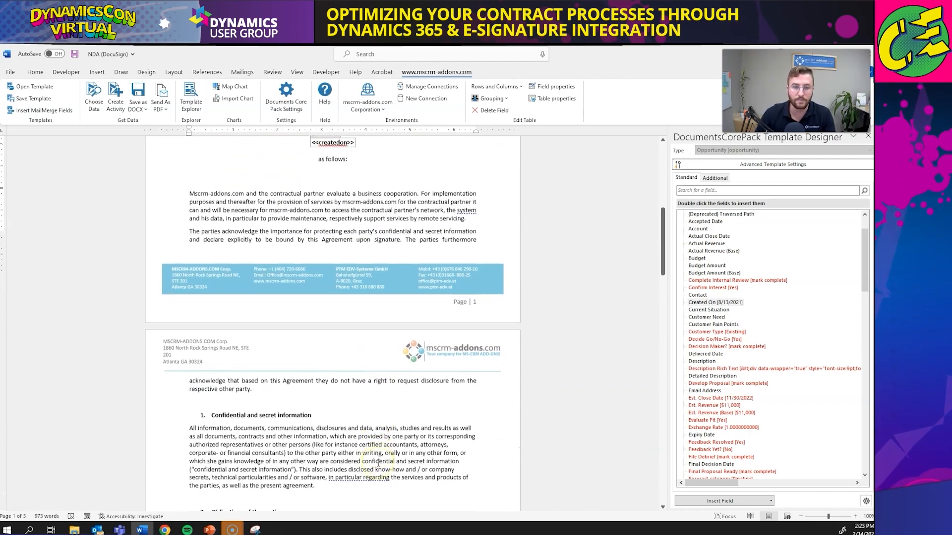
pyautogui.scroll(-9, 378, 463)
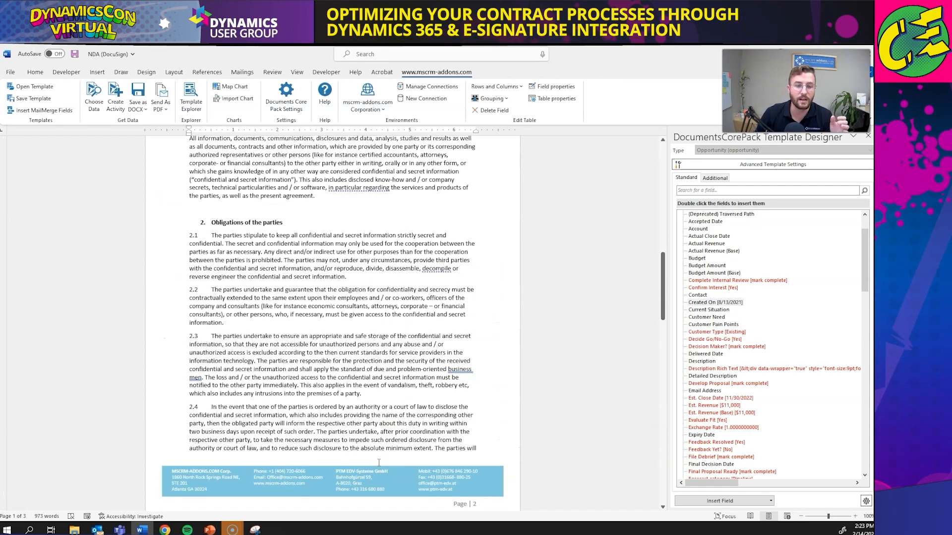
pyautogui.scroll(-11, 381, 462)
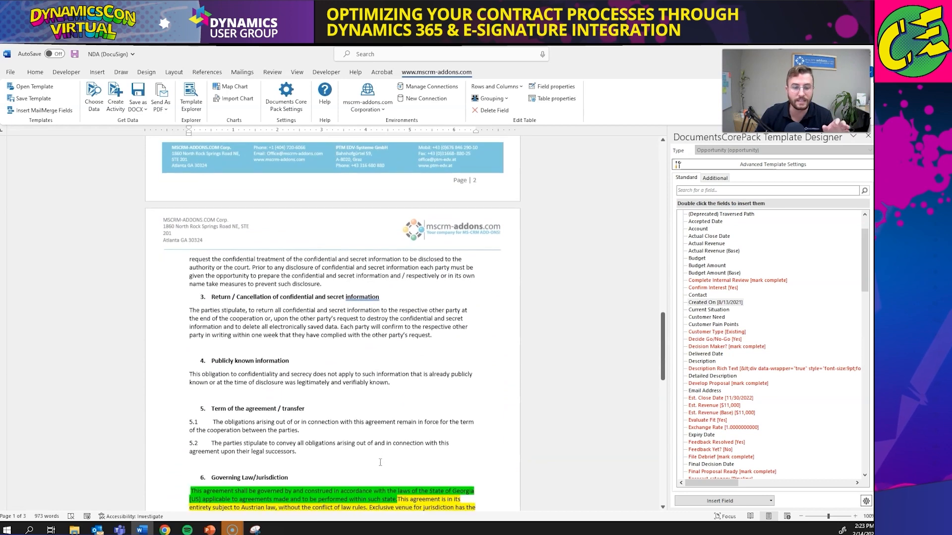
pyautogui.scroll(-2, 381, 462)
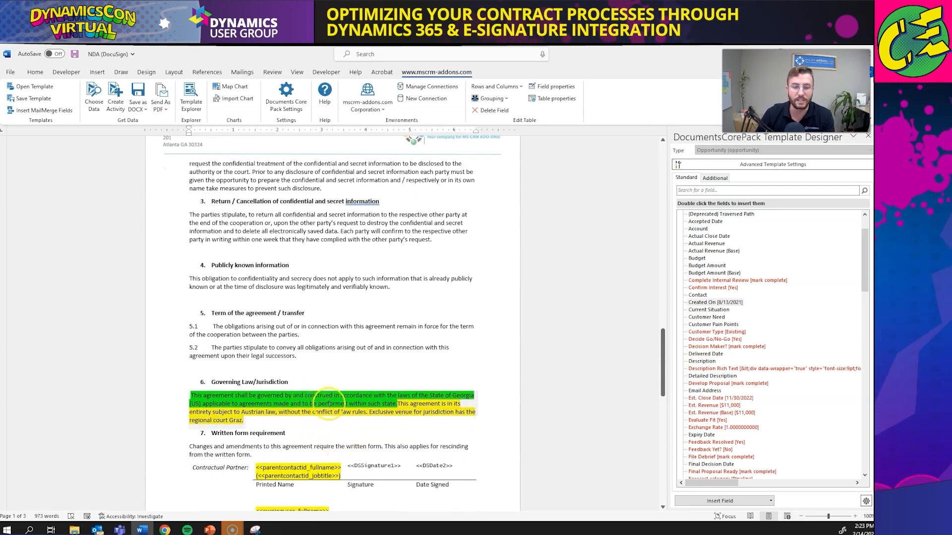
pyautogui.click(424, 412)
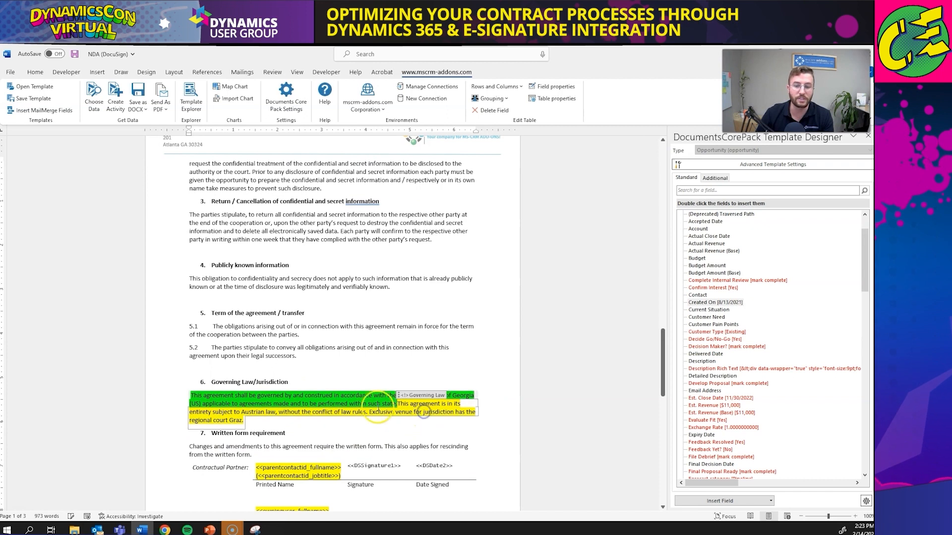
pyautogui.click(340, 399)
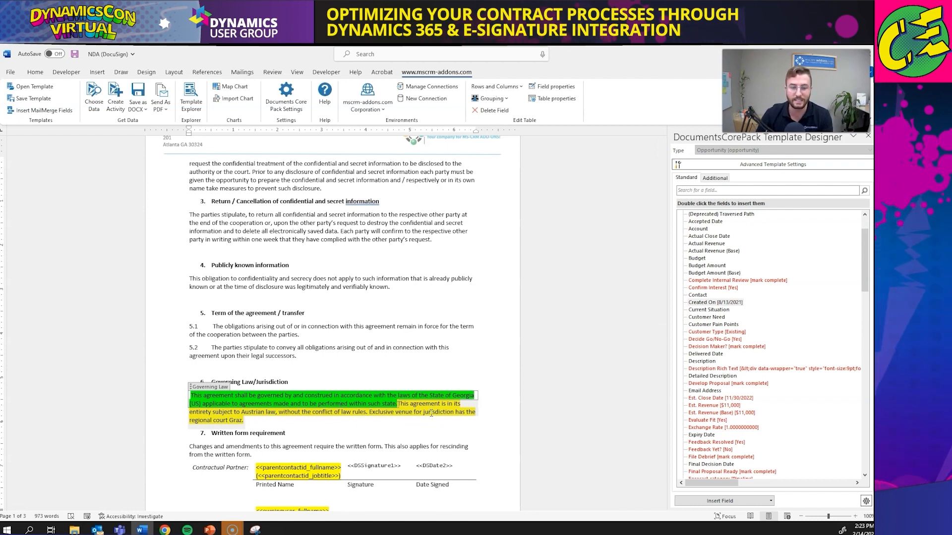
pyautogui.click(350, 406)
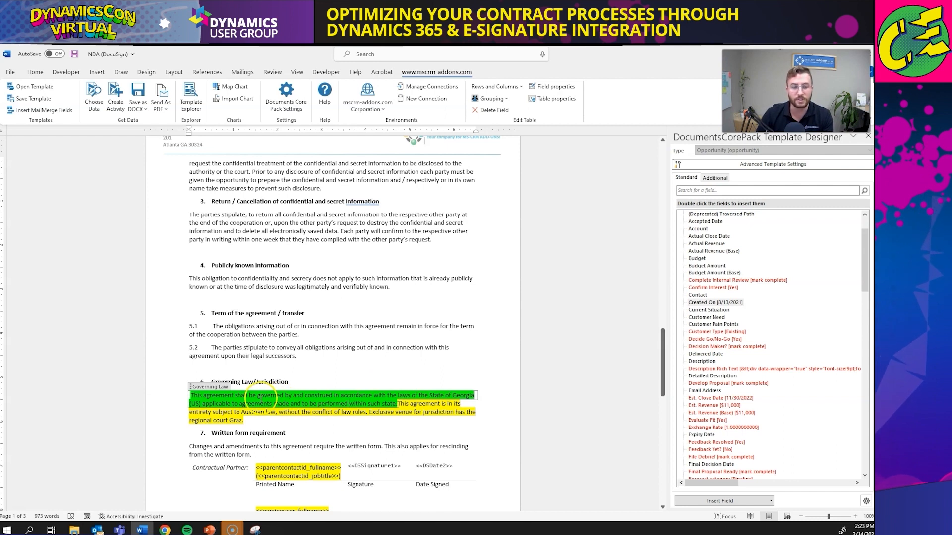
pyautogui.click(403, 407)
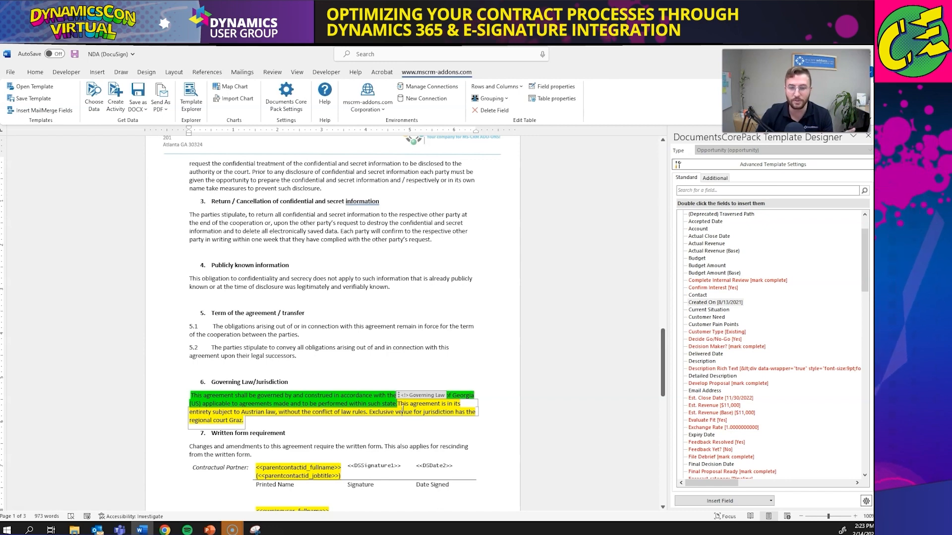
# Review the properties of the negated Governing Law condition and close them without changes
pyautogui.scroll(-1, 393, 424)
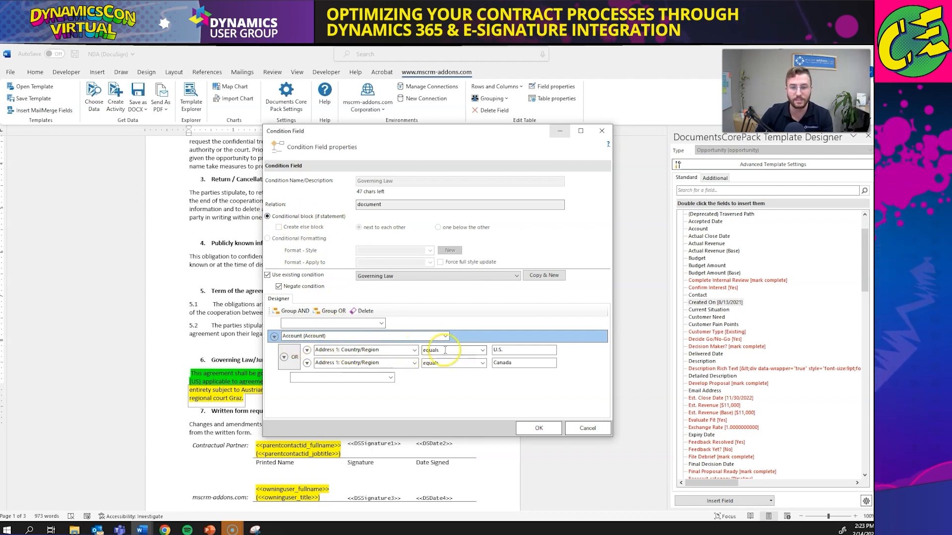
pyautogui.click(594, 435)
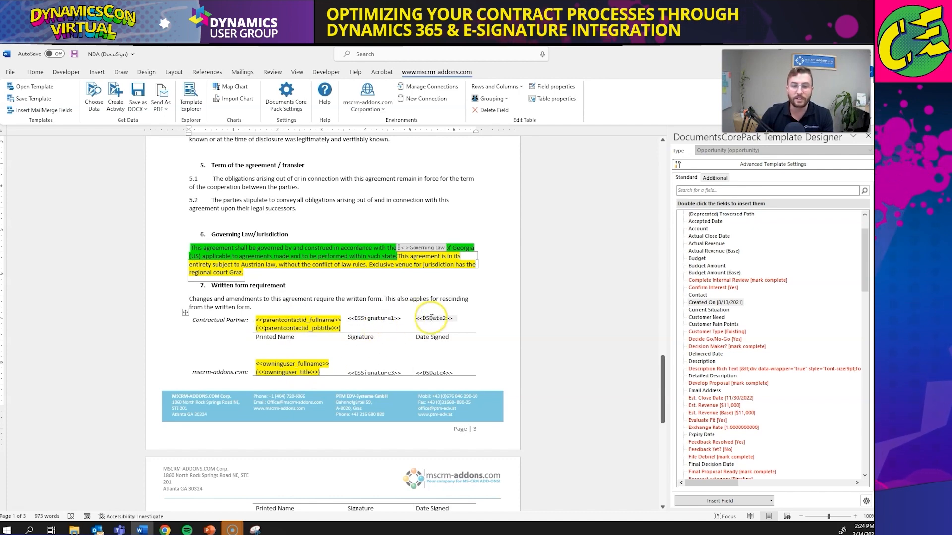
# Look through the DocuSign item types that can be inserted into the template, such as Signature, Initial and Date Signed, without inserting one
pyautogui.click(770, 505)
pyautogui.moveTo(769, 499)
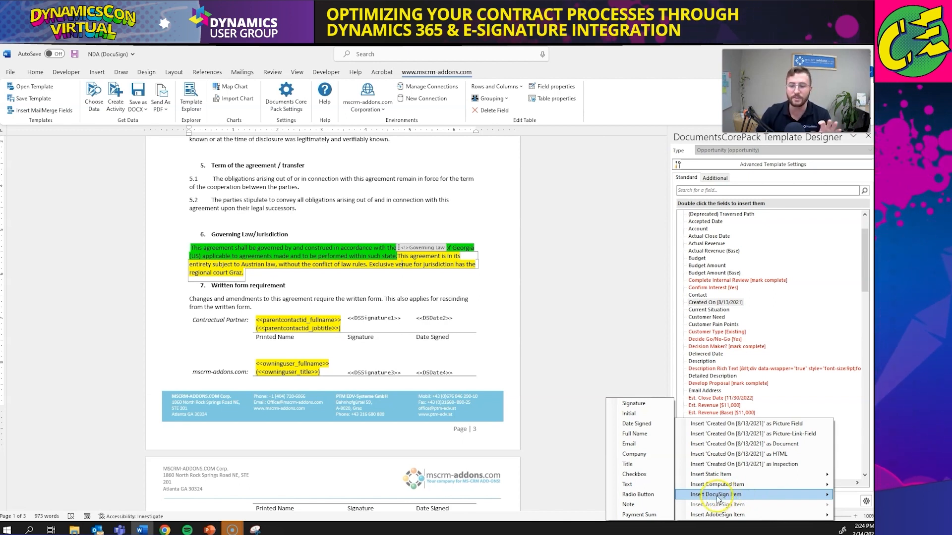
pyautogui.click(678, 479)
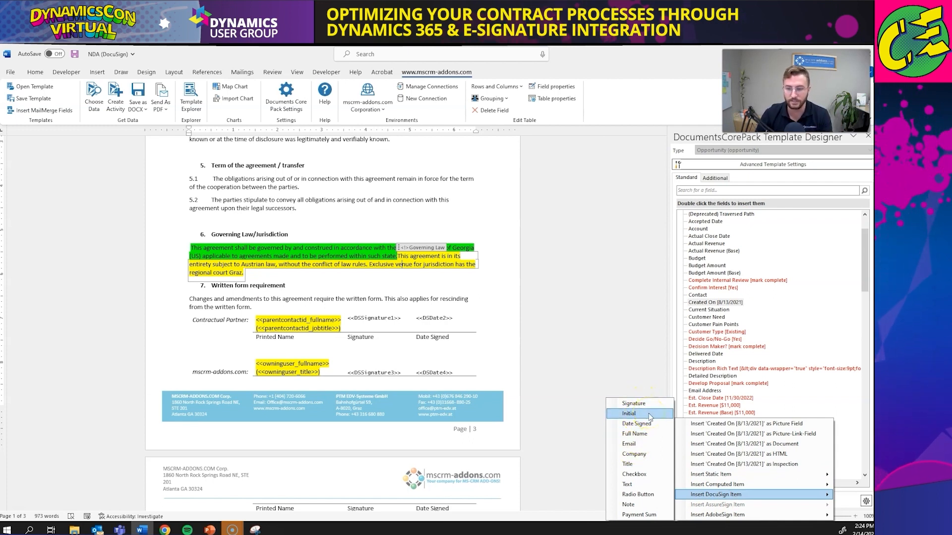
pyautogui.click(509, 356)
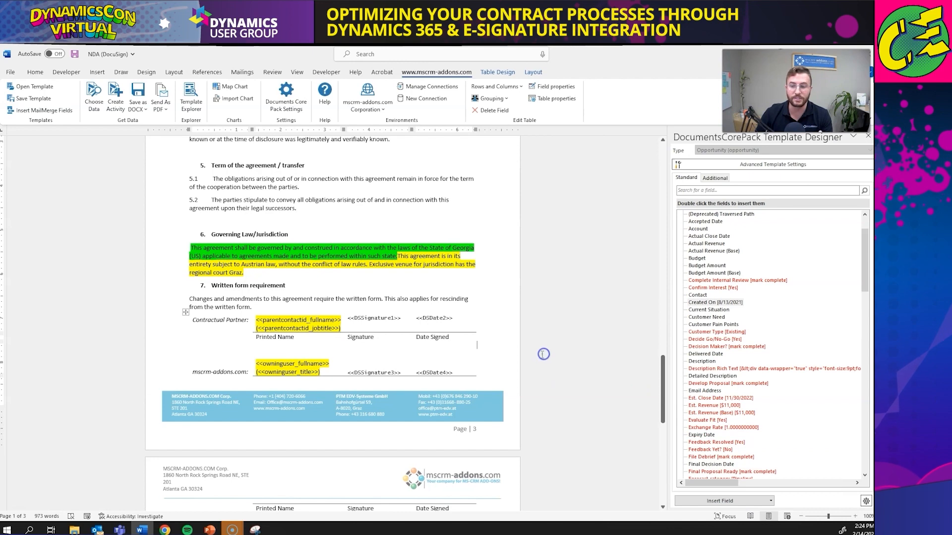
# Check the DocuSign properties of the contractual partner's DSSignature1 field and close them without changes
pyautogui.doubleClick(391, 320)
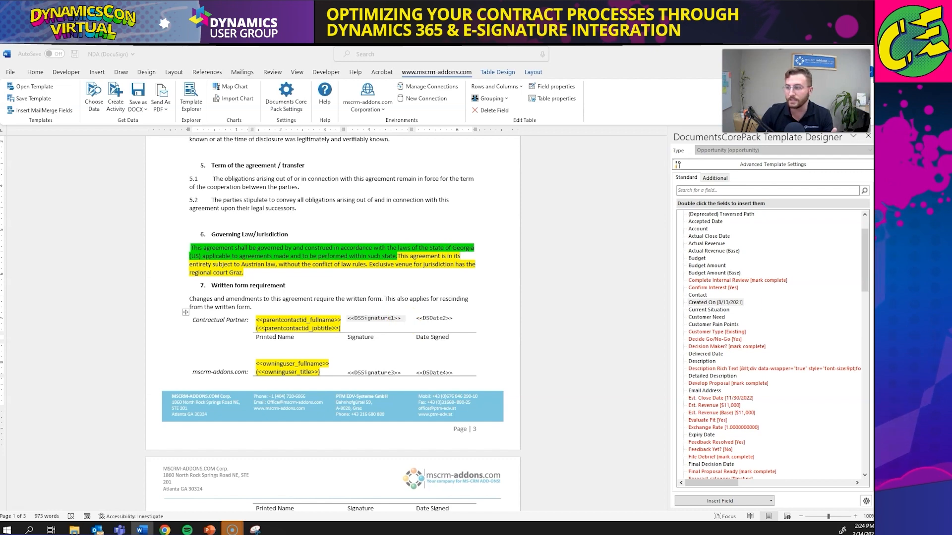
pyautogui.click(491, 312)
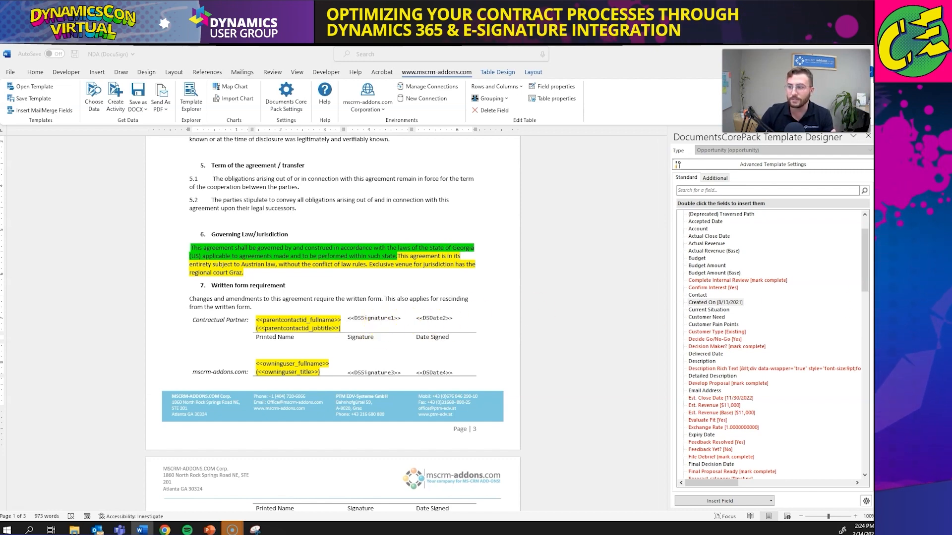
pyautogui.rightClick(390, 320)
pyautogui.click(519, 288)
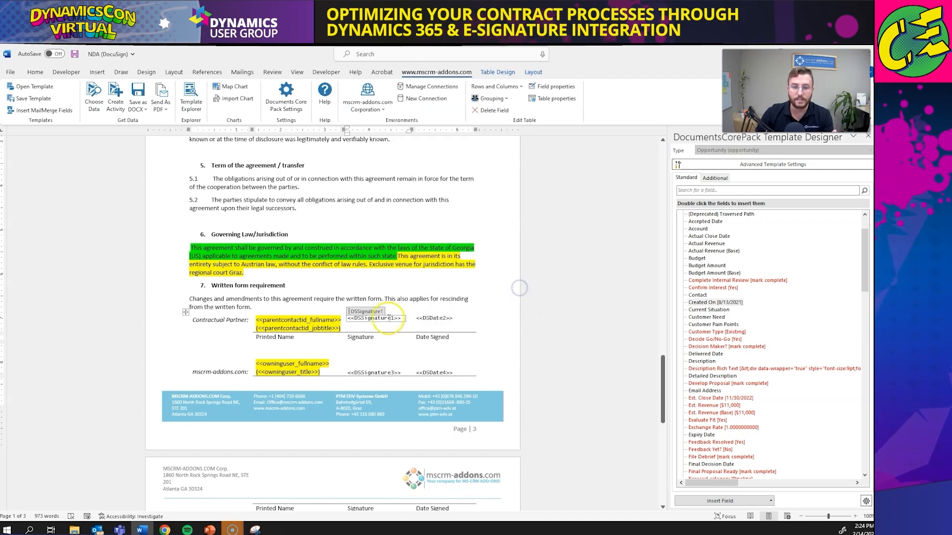
pyautogui.click(544, 89)
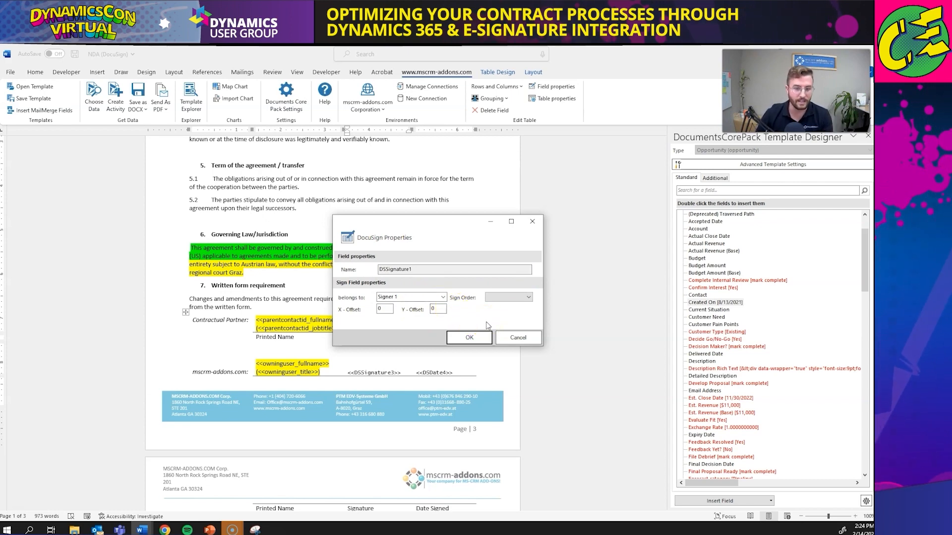
pyautogui.click(519, 338)
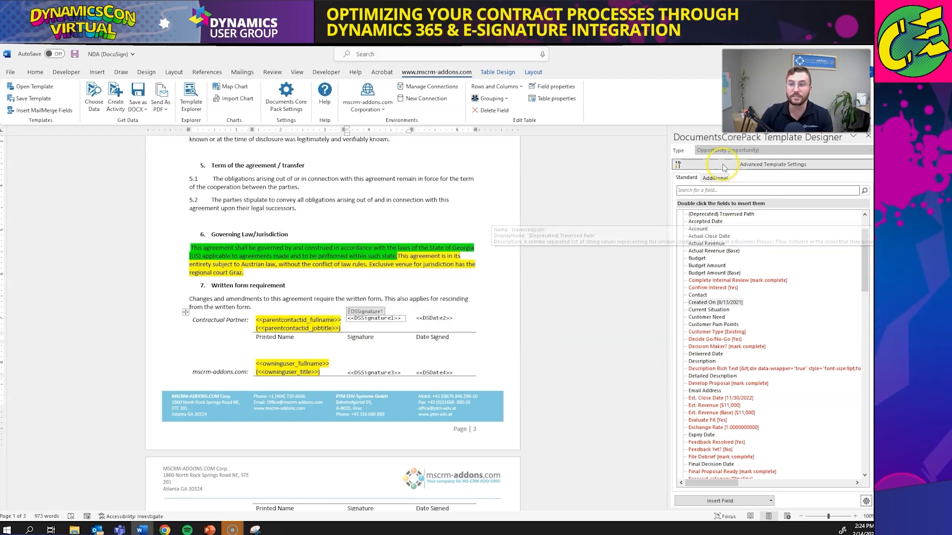
# Look through the relationships available for adding related opportunity data to the template, and cancel the Configure Fields and Datasource dialog
pyautogui.click(715, 178)
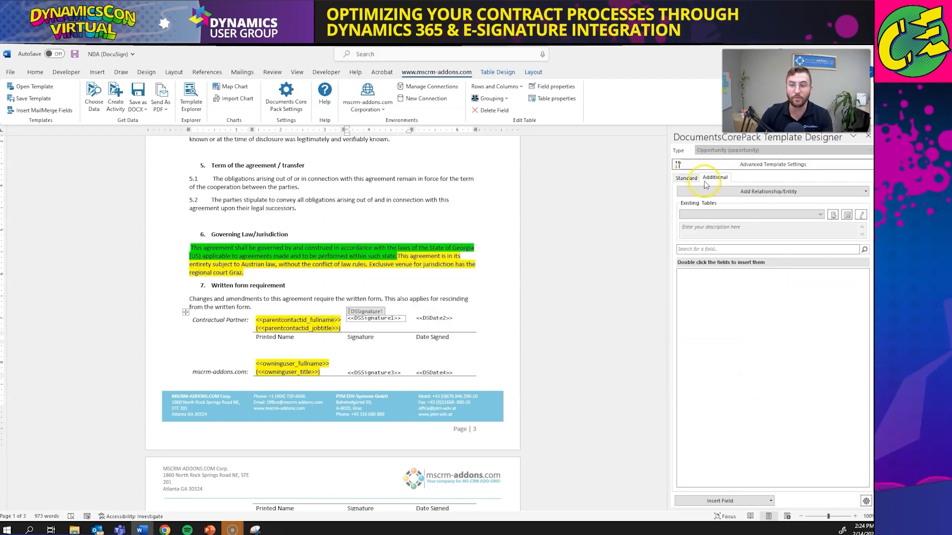
pyautogui.click(687, 178)
pyautogui.click(714, 178)
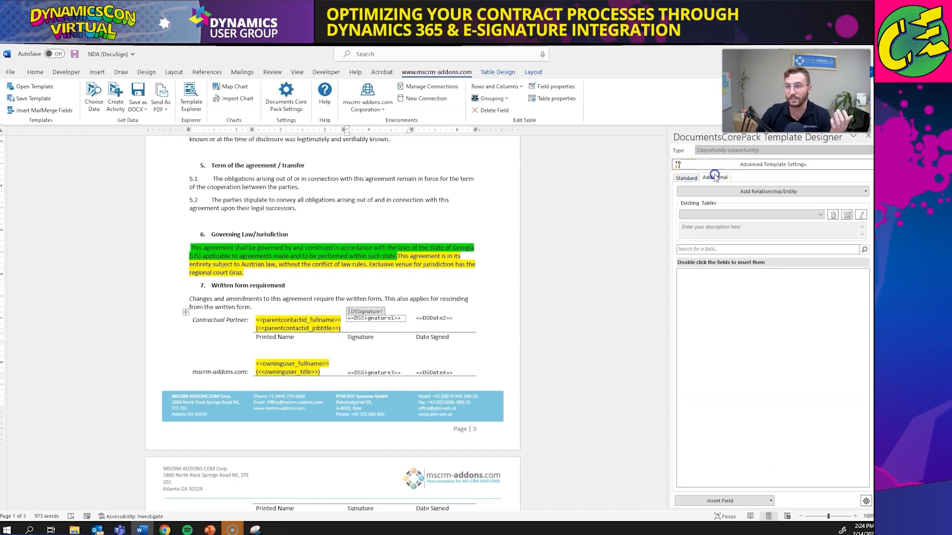
pyautogui.click(748, 192)
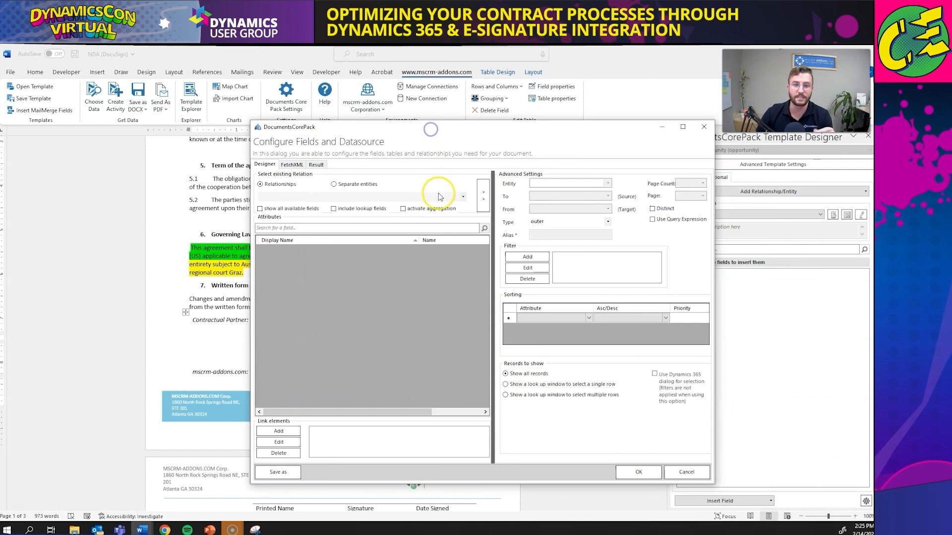
pyautogui.click(455, 197)
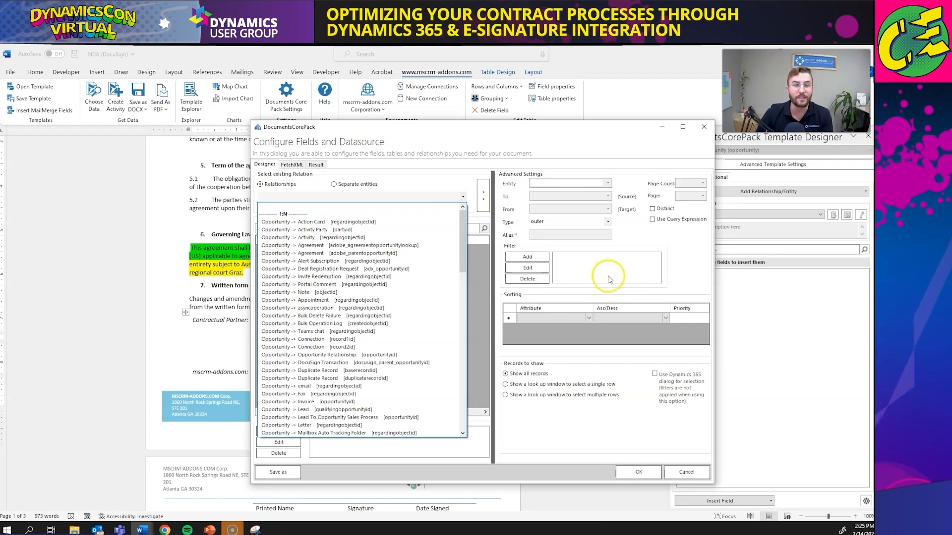
pyautogui.click(687, 471)
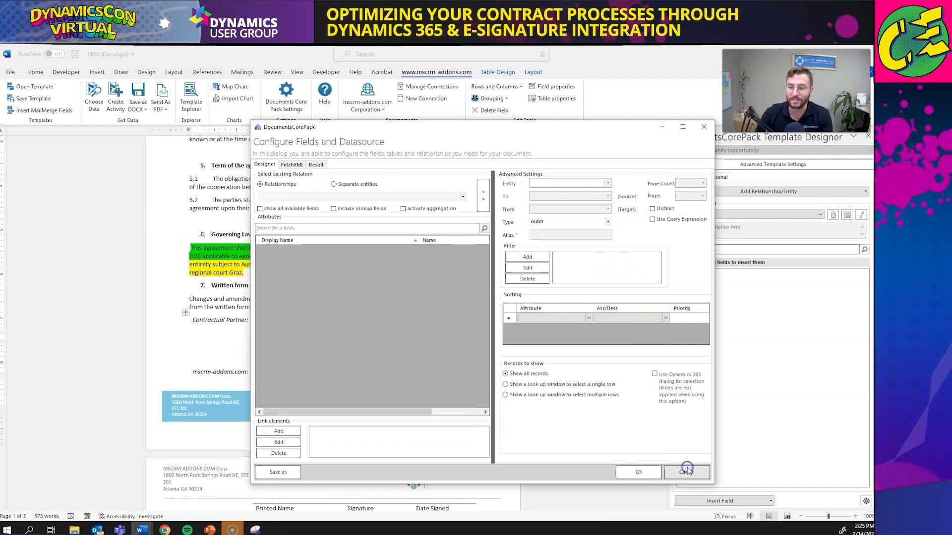
pyautogui.click(685, 473)
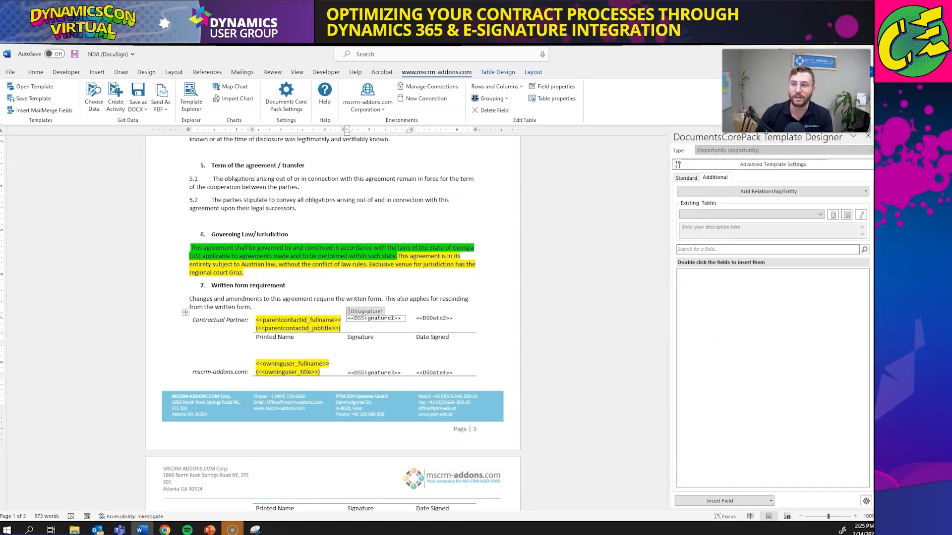
# Switch to Dynamics 365 in the browser and open the Opportunity One-Click-Actions in the DocumentsCorePack settings
pyautogui.hotkey('alt', 'Tab')
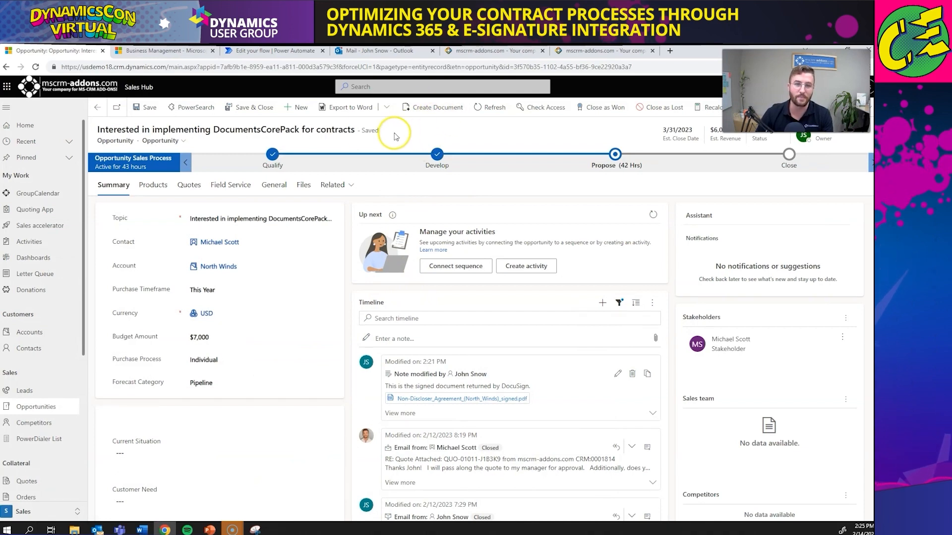
pyautogui.click(188, 58)
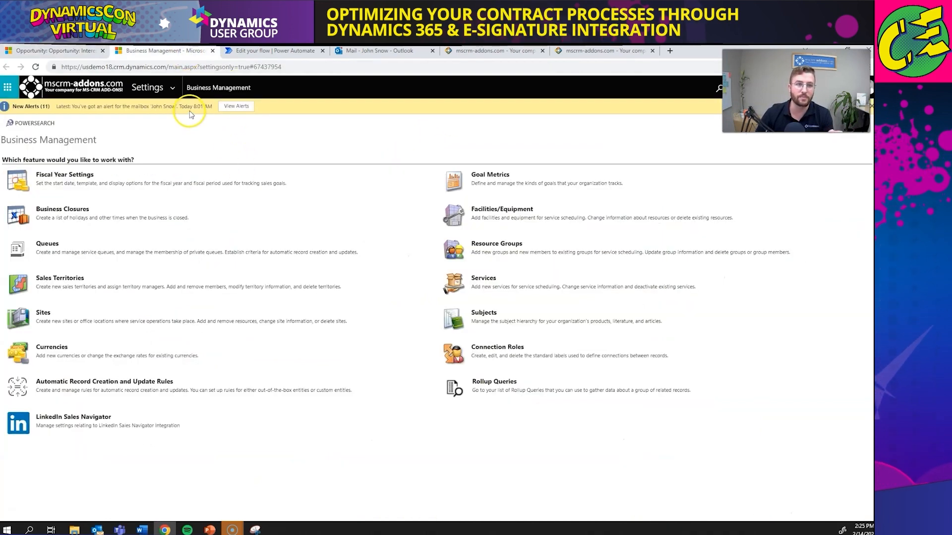
pyautogui.click(173, 89)
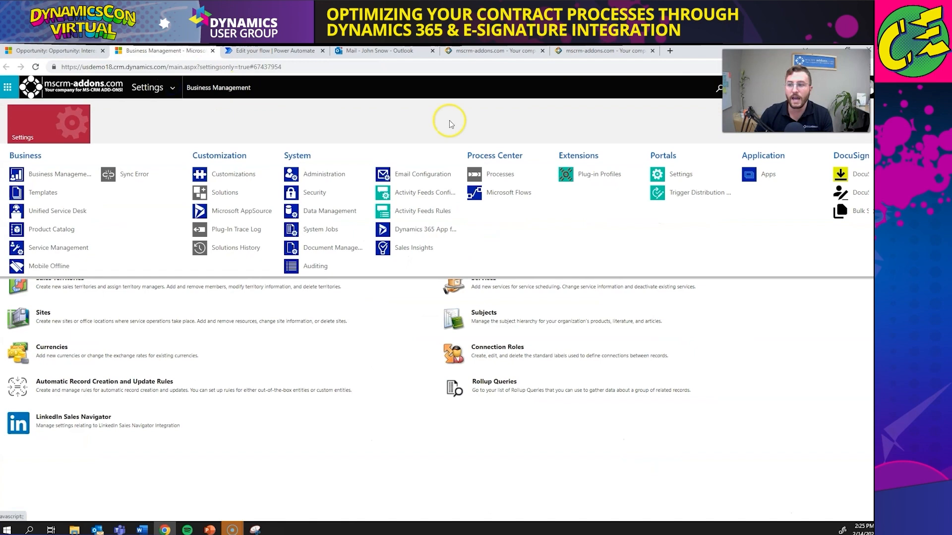
pyautogui.click(871, 212)
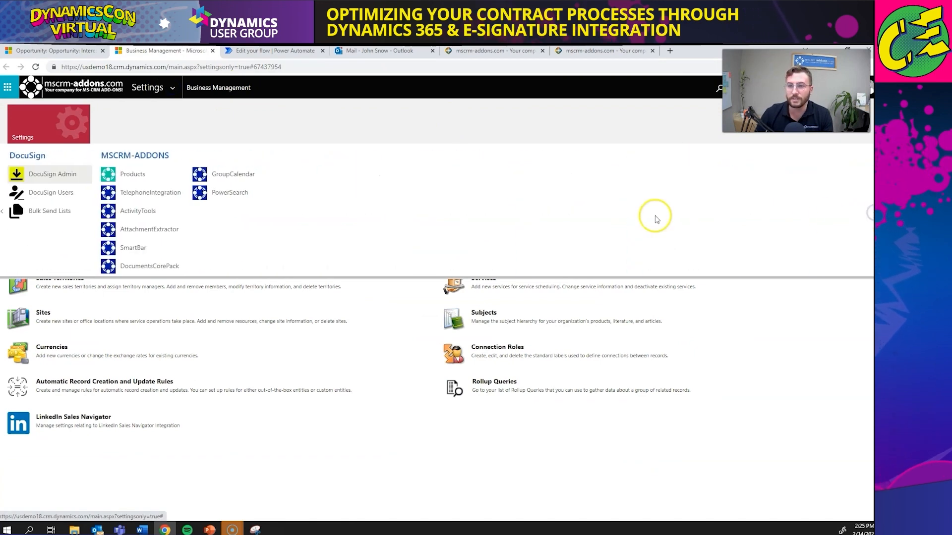
pyautogui.click(150, 266)
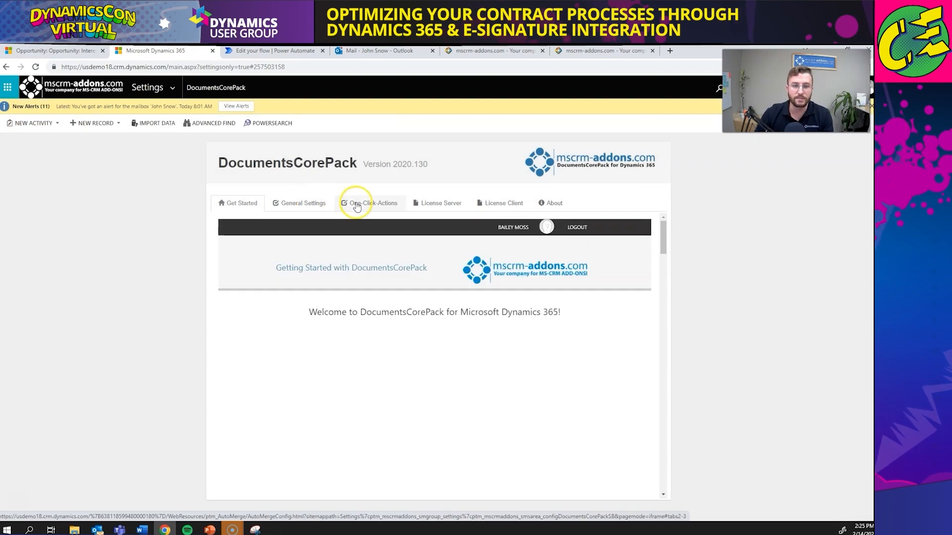
pyautogui.click(356, 206)
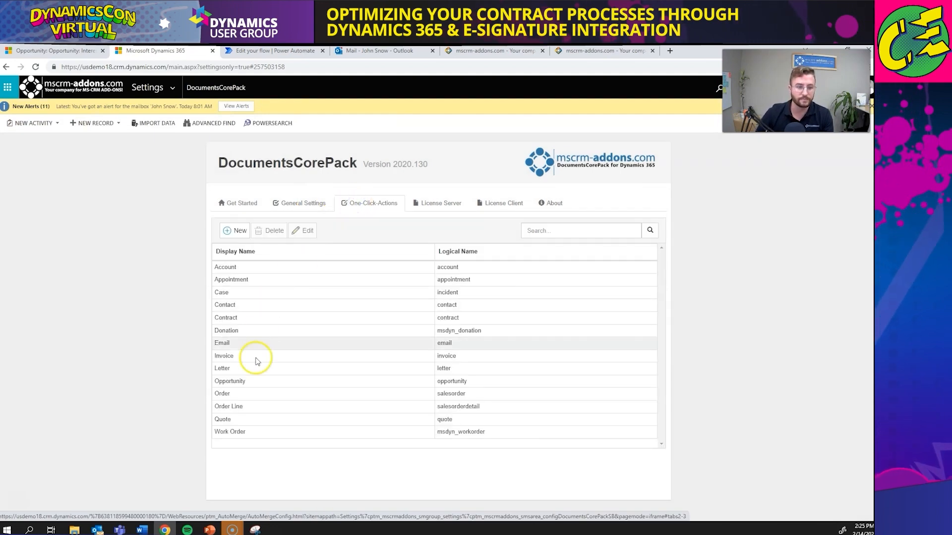
pyautogui.click(246, 384)
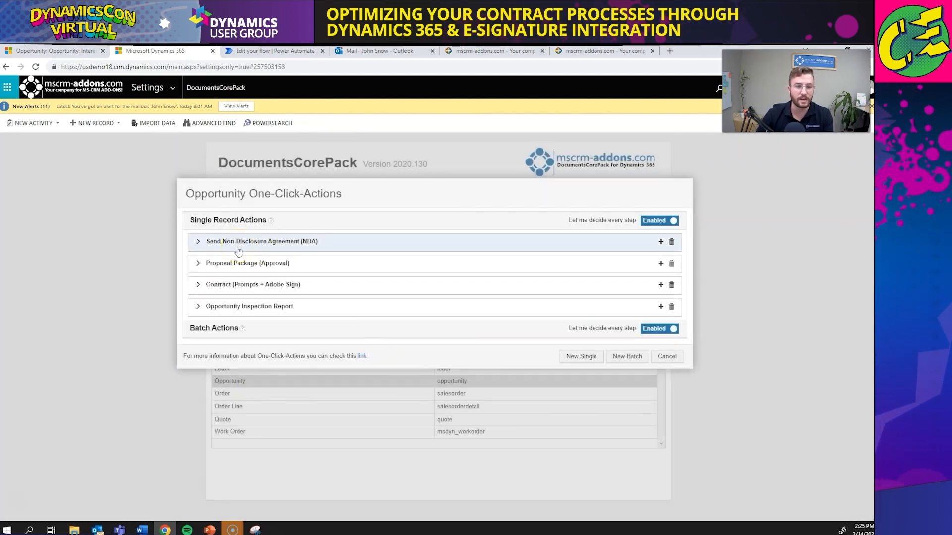
# Review the general and template settings of the Send Non-Disclosure Agreement (NDA) action, including its template selection options
pyautogui.click(238, 247)
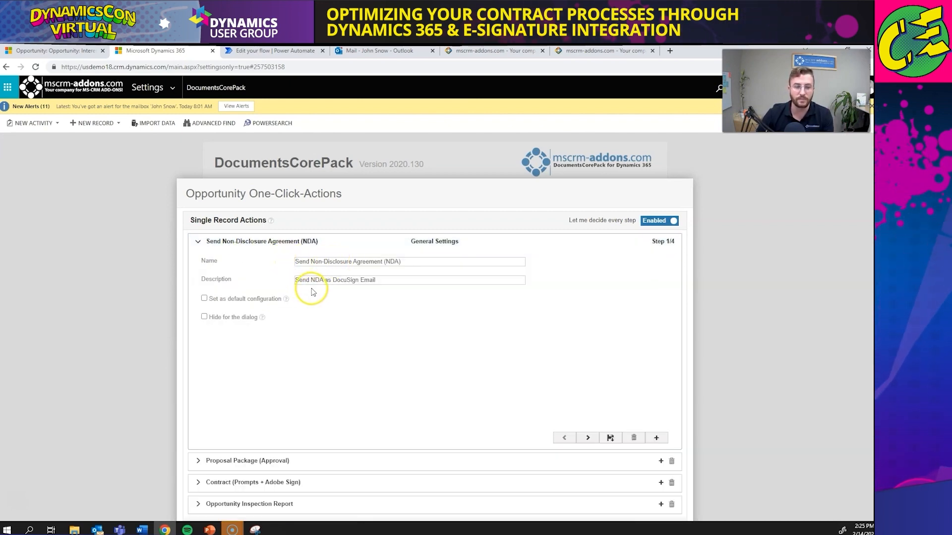
pyautogui.click(588, 439)
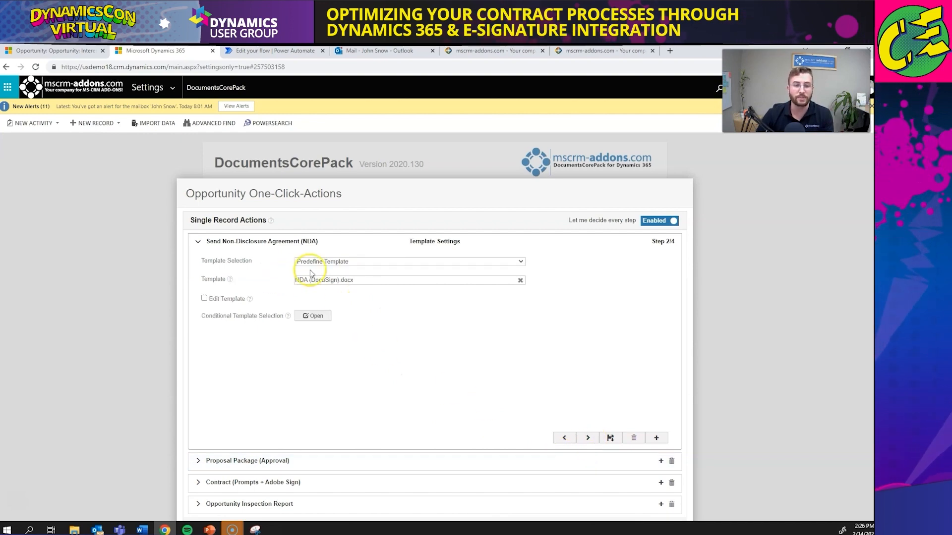
pyautogui.click(324, 263)
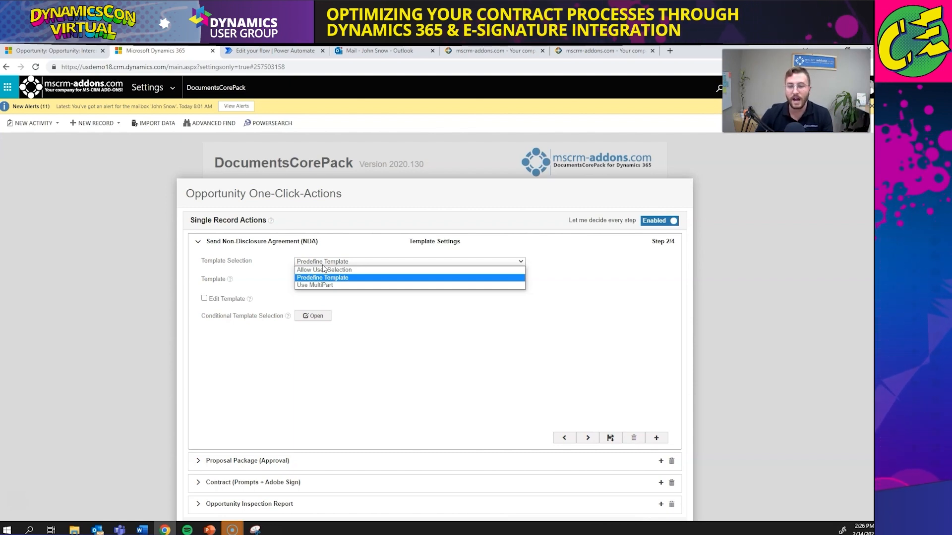
pyautogui.click(602, 357)
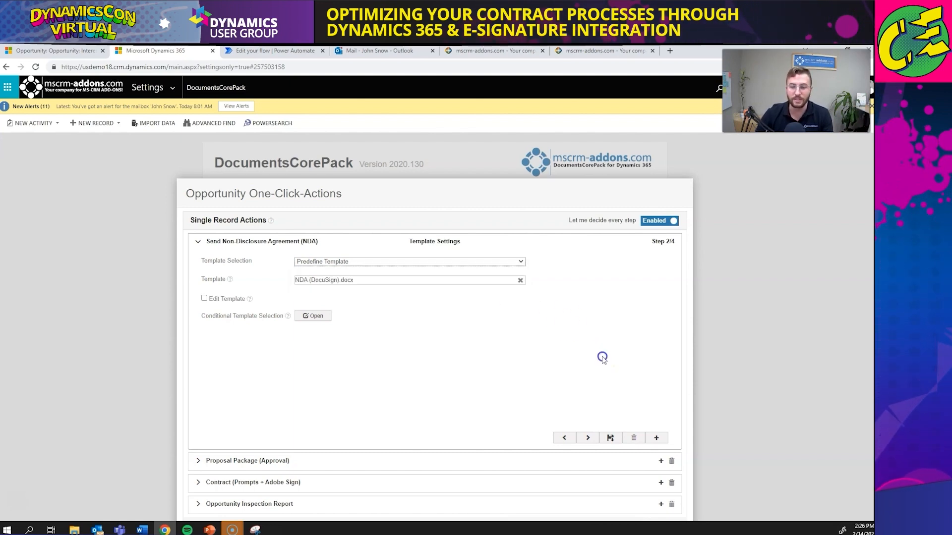
# Review the NDA action's processing settings and its review settings, and save the action
pyautogui.click(595, 439)
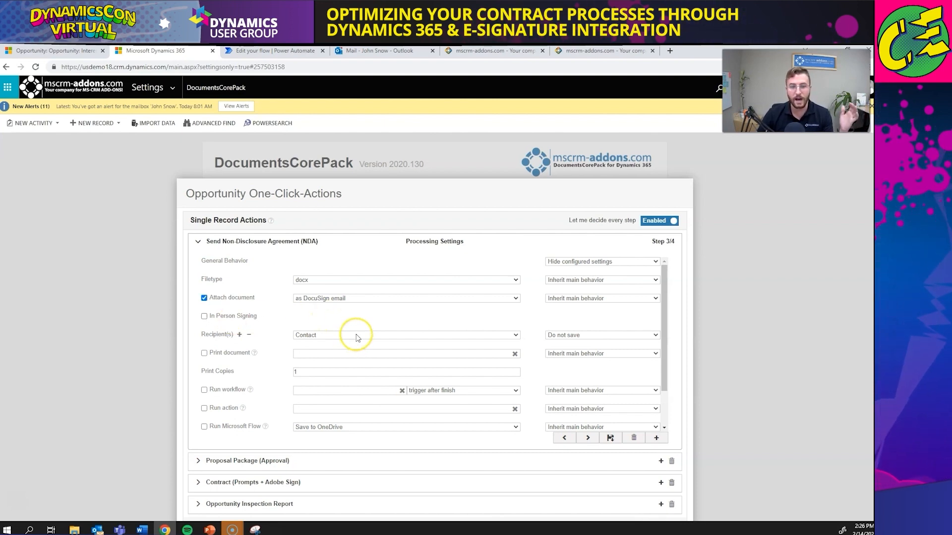
pyautogui.scroll(-2, 357, 336)
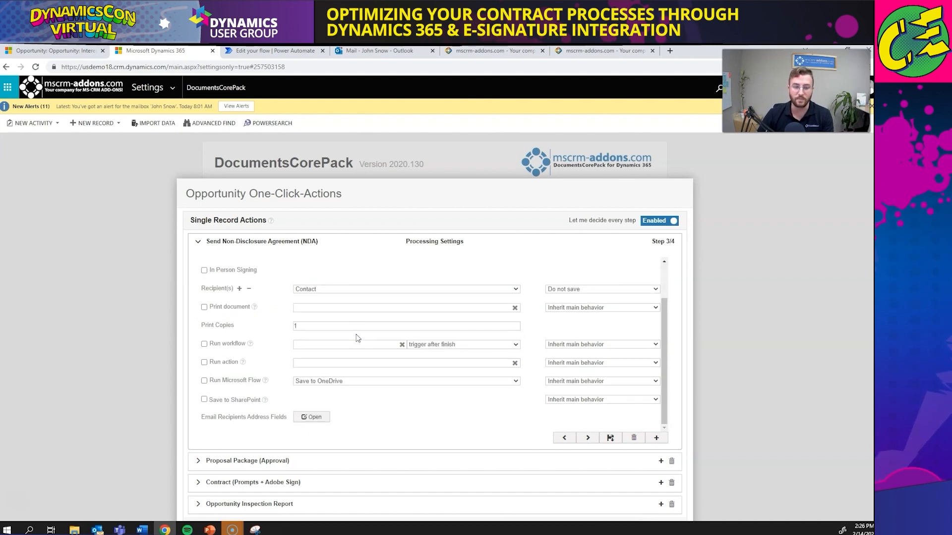
pyautogui.scroll(1, 318, 367)
pyautogui.scroll(-1, 314, 367)
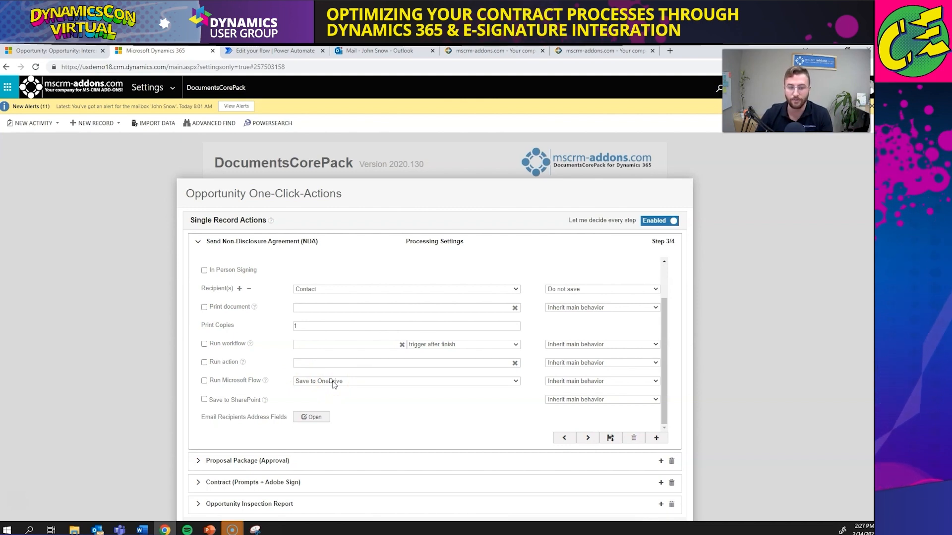
pyautogui.click(588, 438)
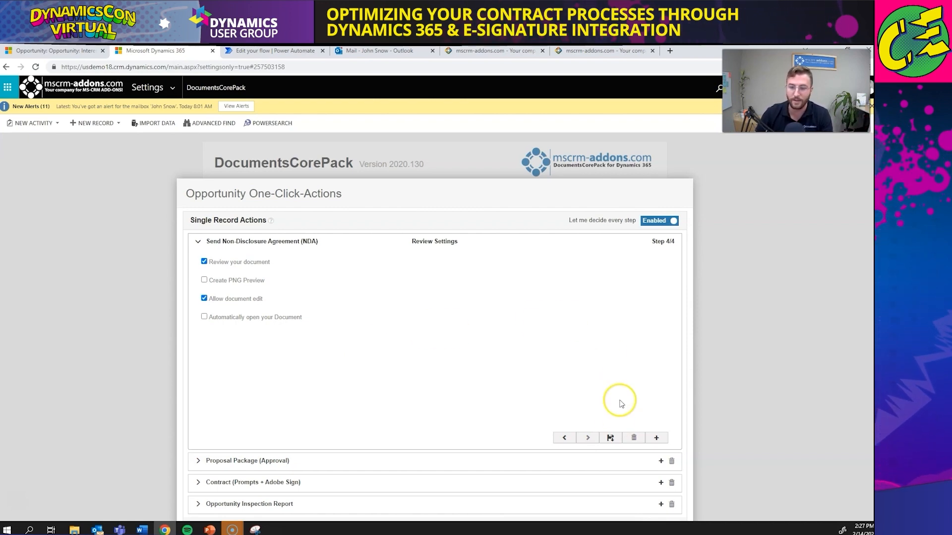
pyautogui.click(610, 437)
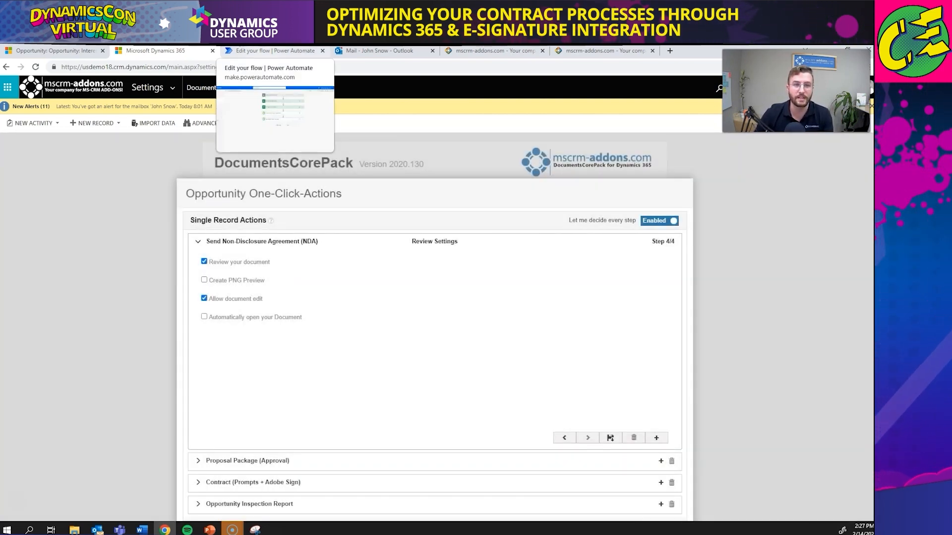
# Switch to the Generate NDA for E-Signature flow in Power Automate and expand its Get Opportunity Contact action
pyautogui.click(274, 51)
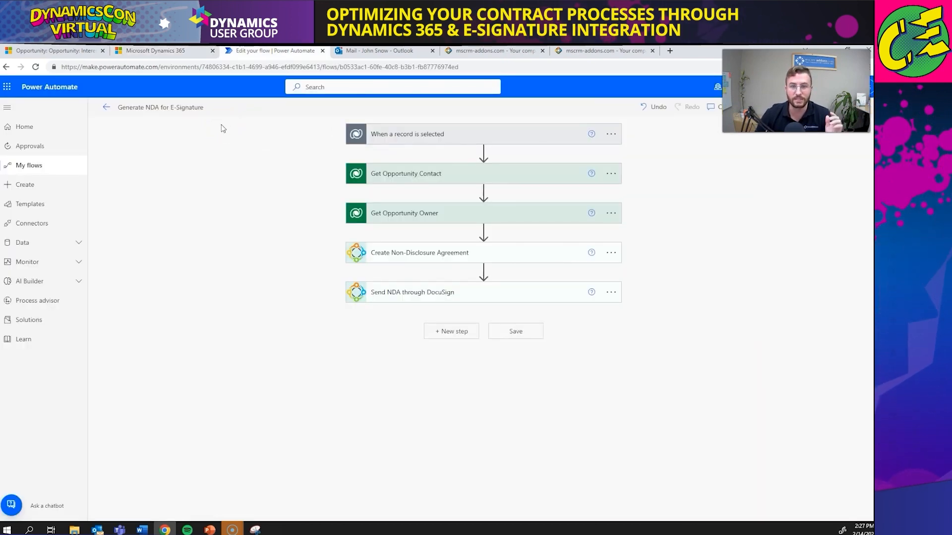
pyautogui.click(397, 136)
pyautogui.click(394, 133)
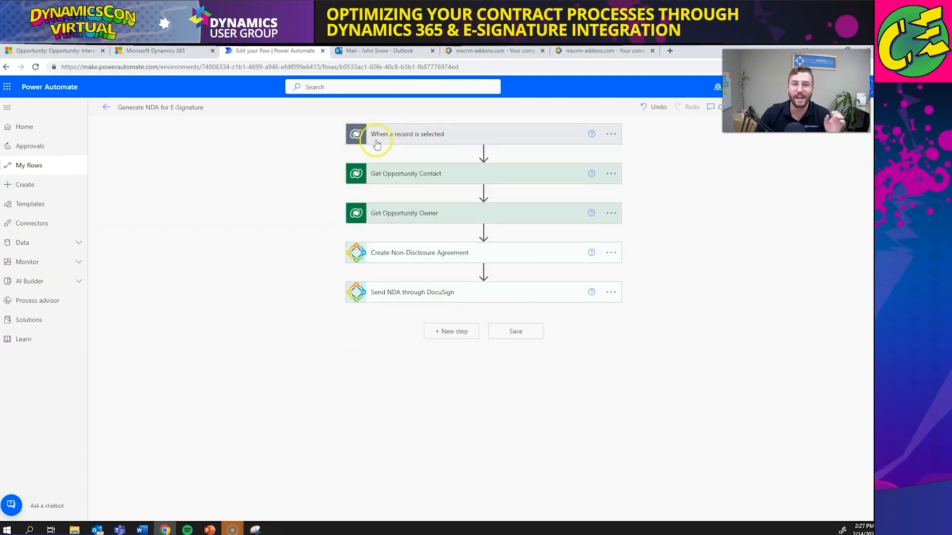
pyautogui.click(417, 175)
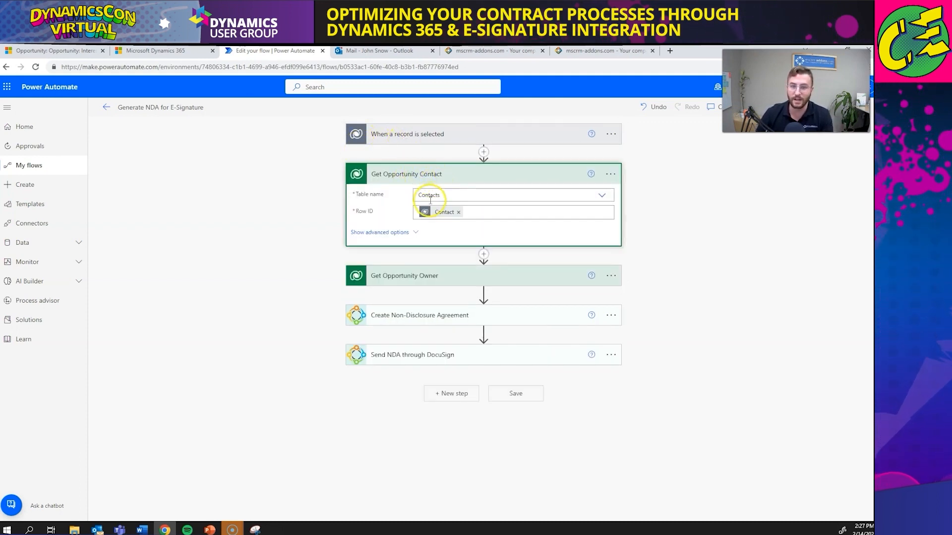
# Expand the Get Opportunity Owner, Create Non-Disclosure Agreement and Send NDA through DocuSign actions of the flow
pyautogui.click(424, 277)
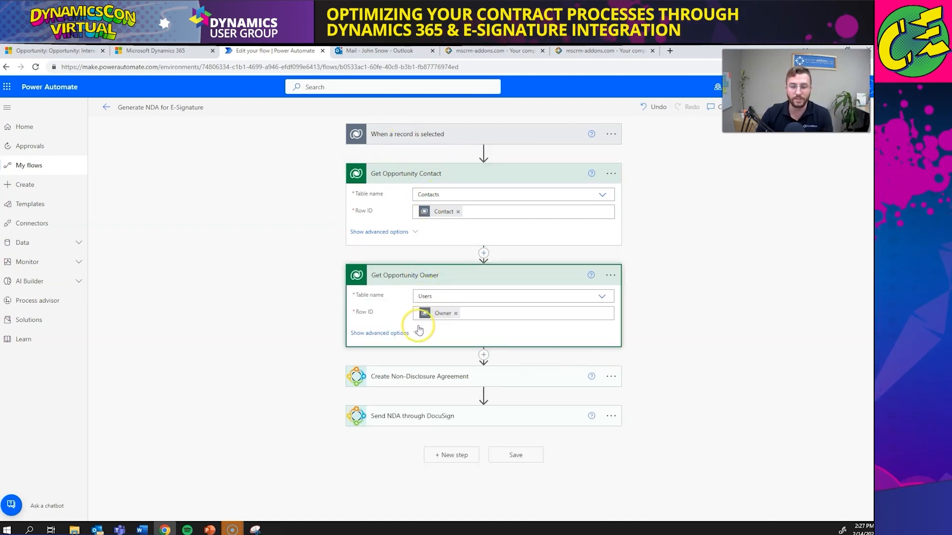
pyautogui.click(389, 377)
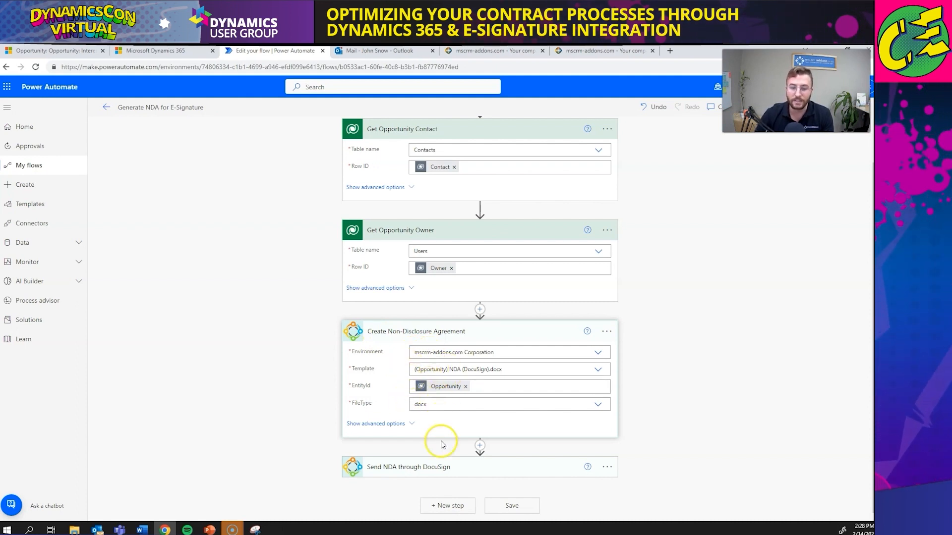
pyautogui.click(445, 468)
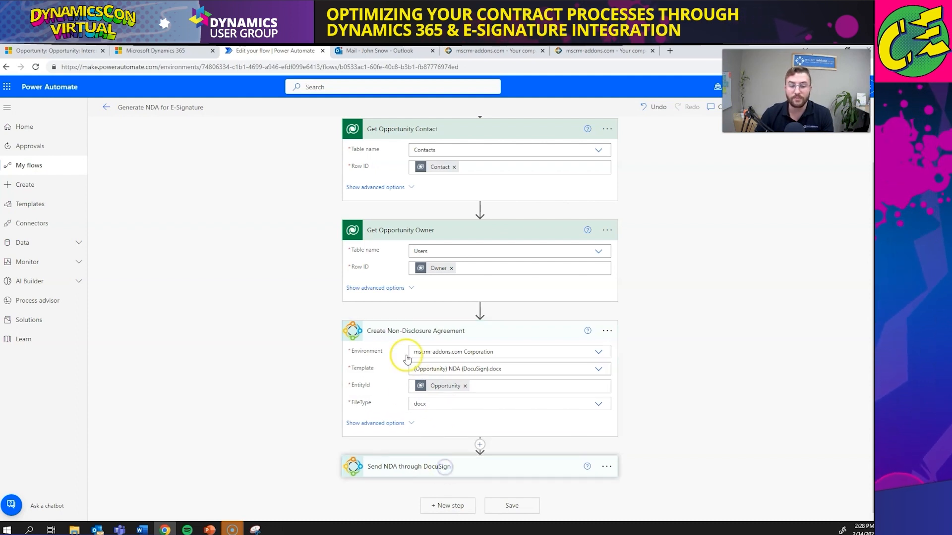
# Examine the Send NDA through DocuSign action's signing provider and the name, email, subject and message fields of both signees, and return to the flow's start
pyautogui.scroll(-4, 296, 431)
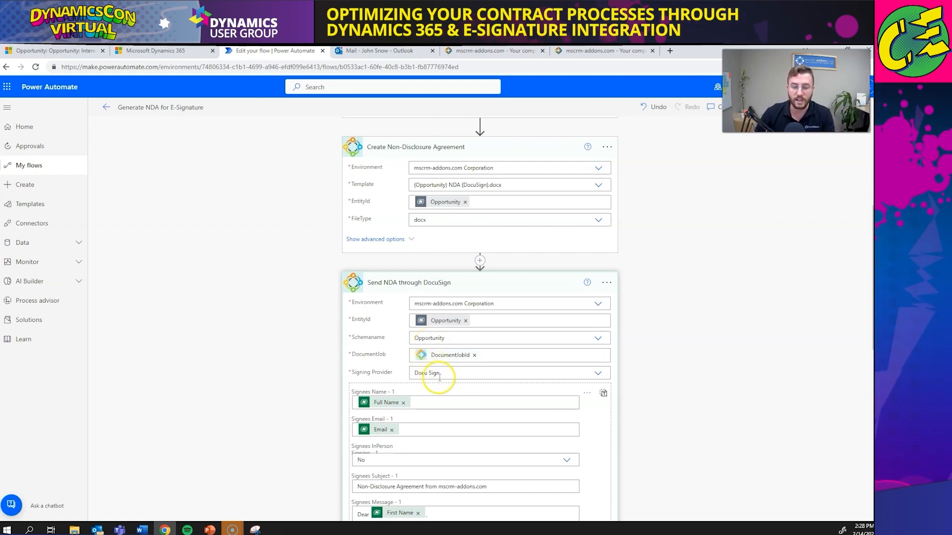
pyautogui.scroll(-3, 440, 376)
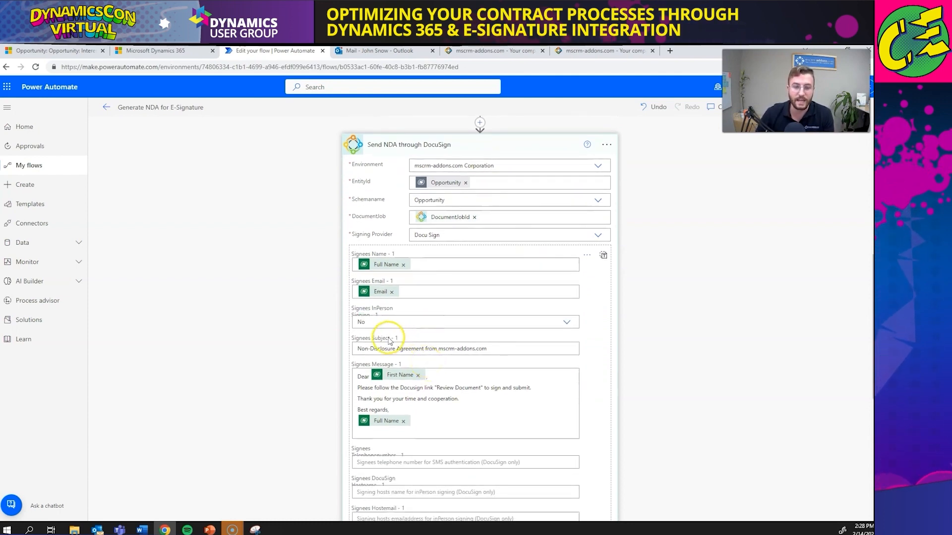
pyautogui.scroll(-1, 391, 342)
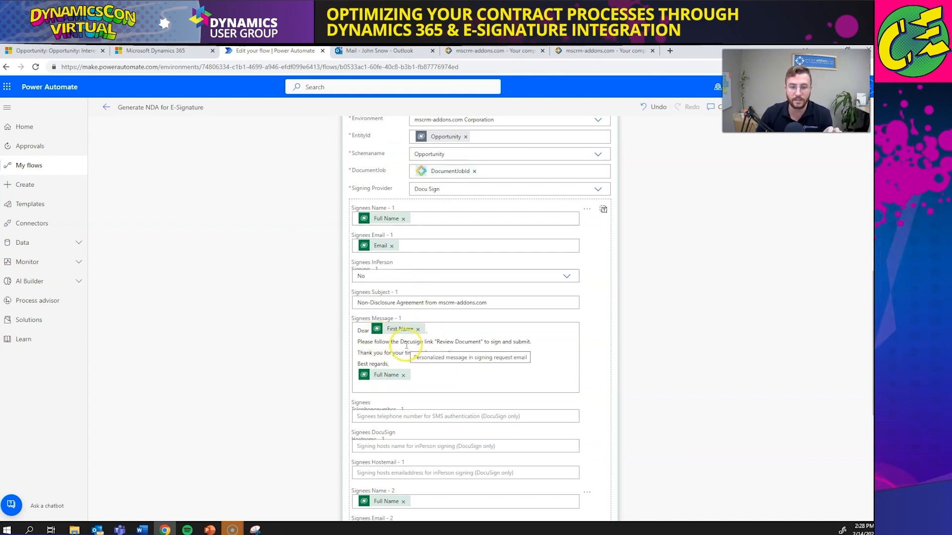
pyautogui.scroll(-4, 417, 361)
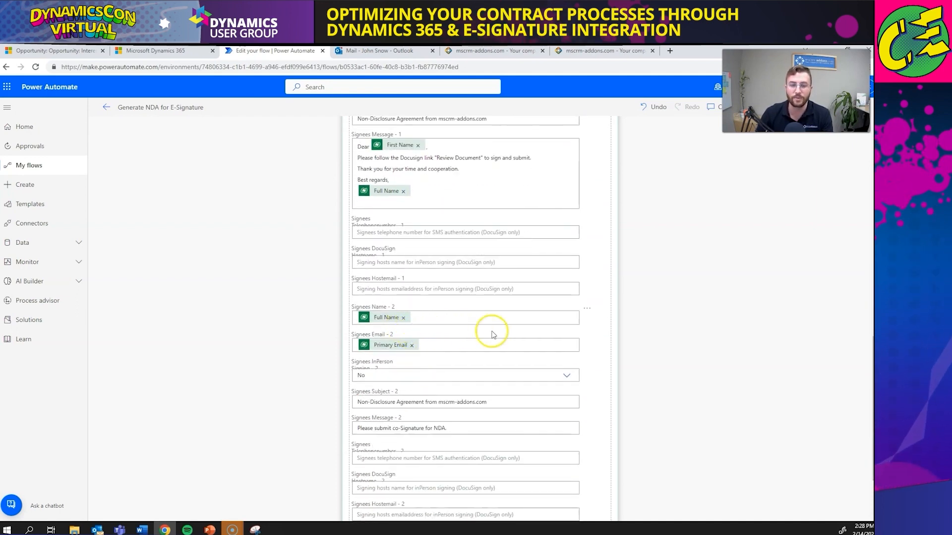
pyautogui.scroll(-2, 457, 365)
pyautogui.scroll(8, 456, 366)
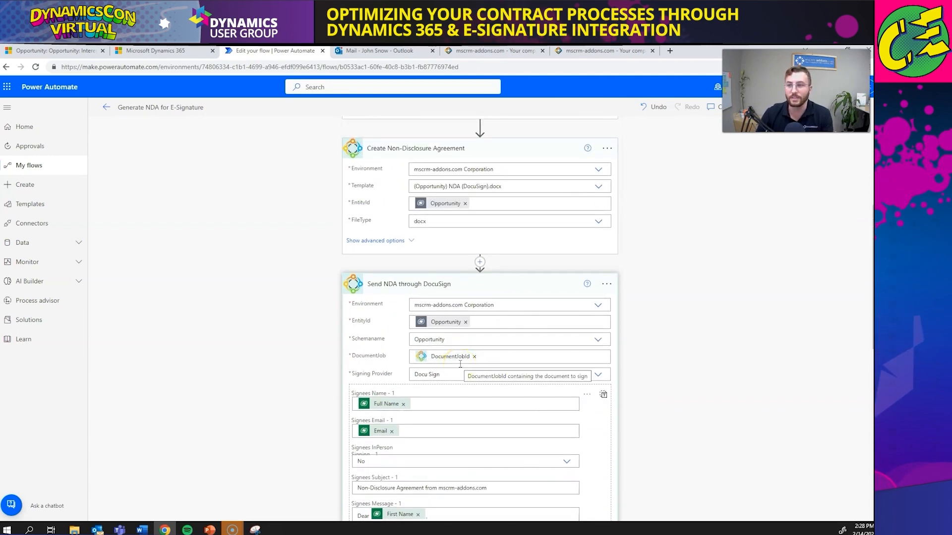
pyautogui.scroll(5, 460, 364)
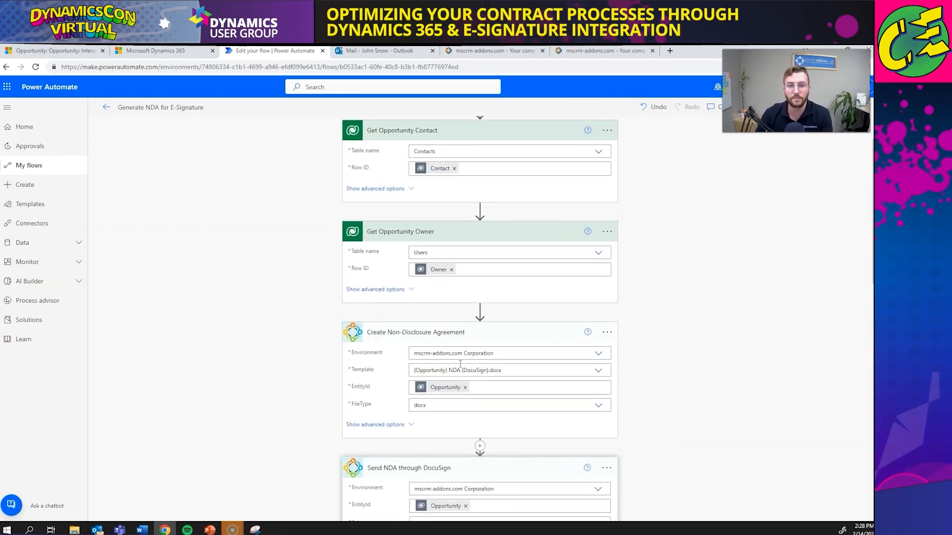
pyautogui.click(435, 376)
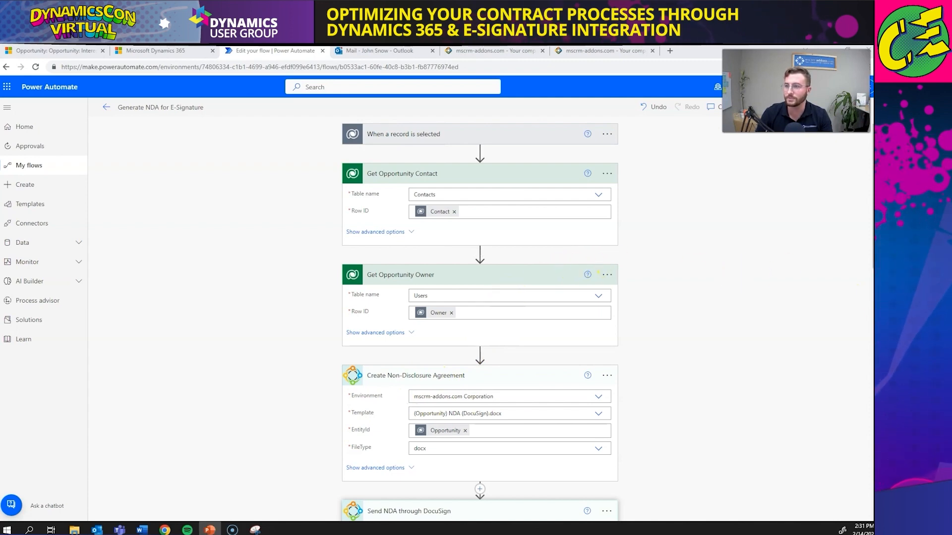
# Switch to the PowerPoint slide show and advance from the AttachmentExtractor title slide to the Dataverse storage model slide
pyautogui.press('super+d')
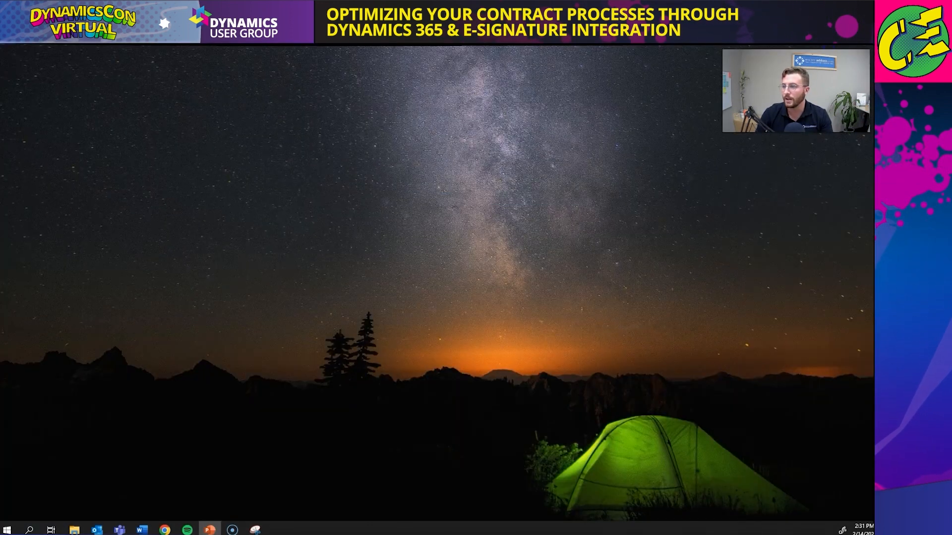
pyautogui.hotkey('alt', 'Tab')
pyautogui.click(793, 176)
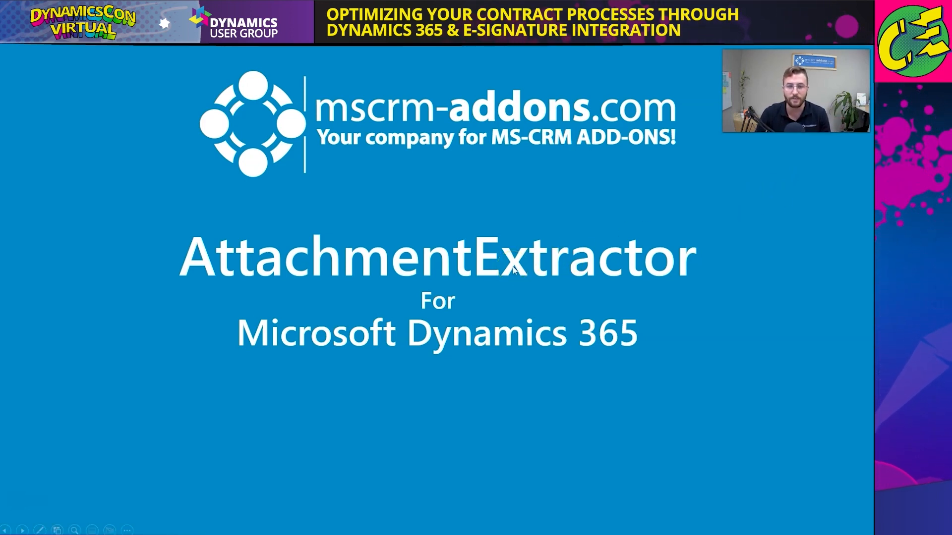
pyautogui.click(22, 531)
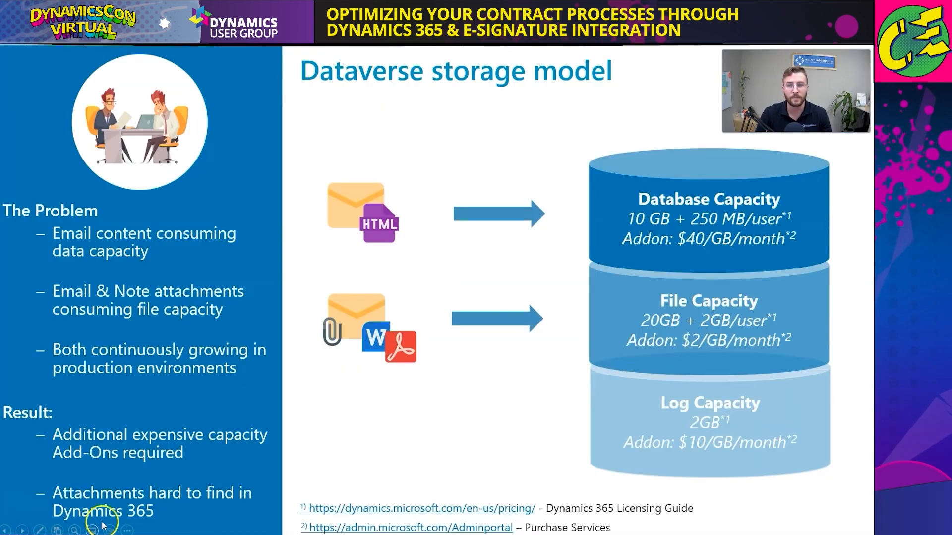